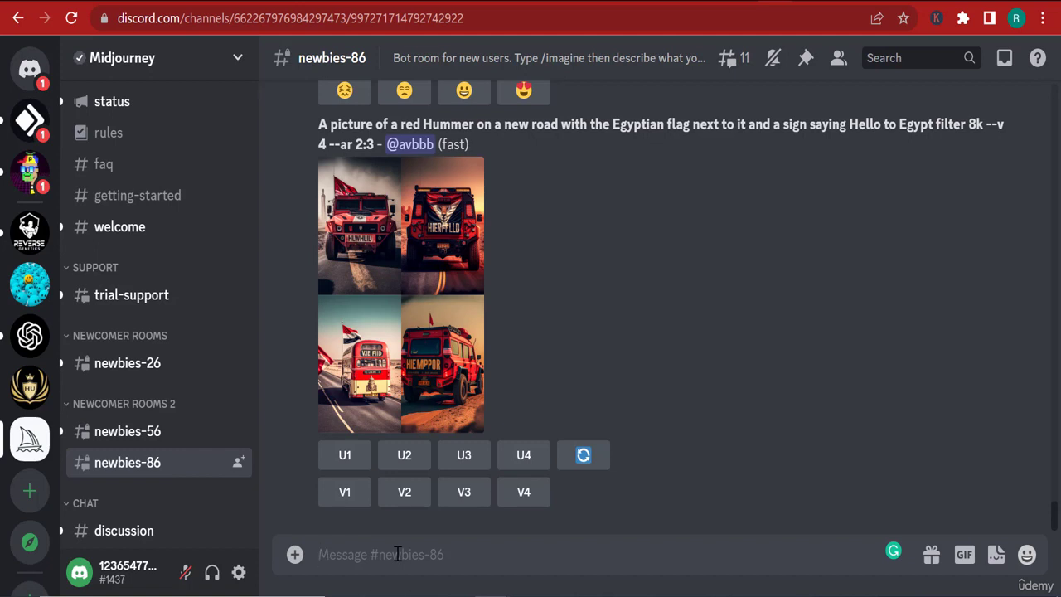
- Type /imagine in the newbies-86 message box, correcting the mistyped characters
{"action": "left_click", "coordinate": [398, 554]}
{"action": "type", "text": "/iùma"}
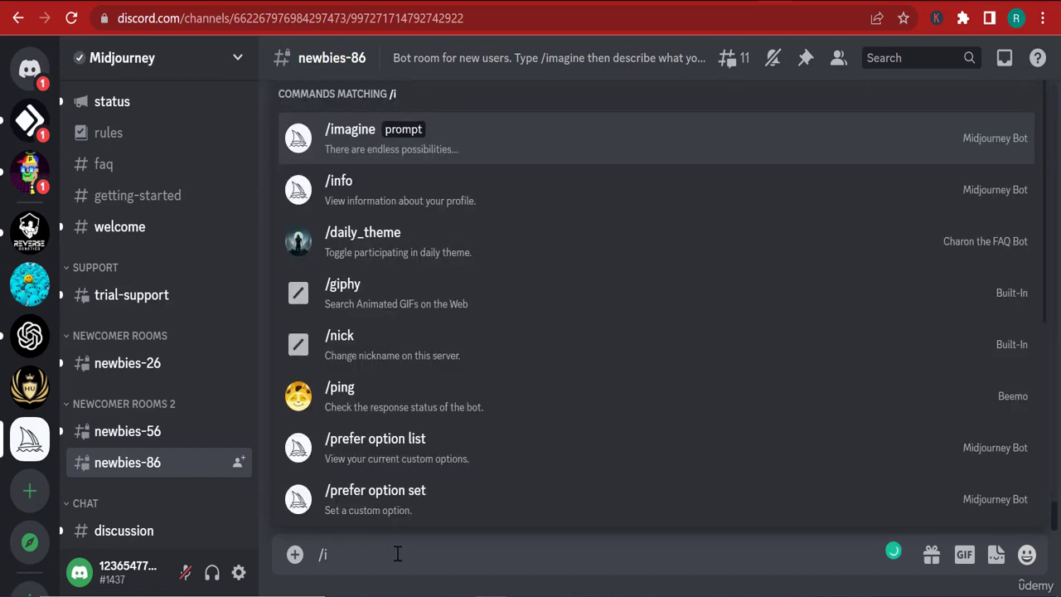
{"action": "key", "text": "BackSpace"}
{"action": "key", "text": "BackSpace"}
{"action": "key", "text": "BackSpace"}
{"action": "type", "text": "mag"}
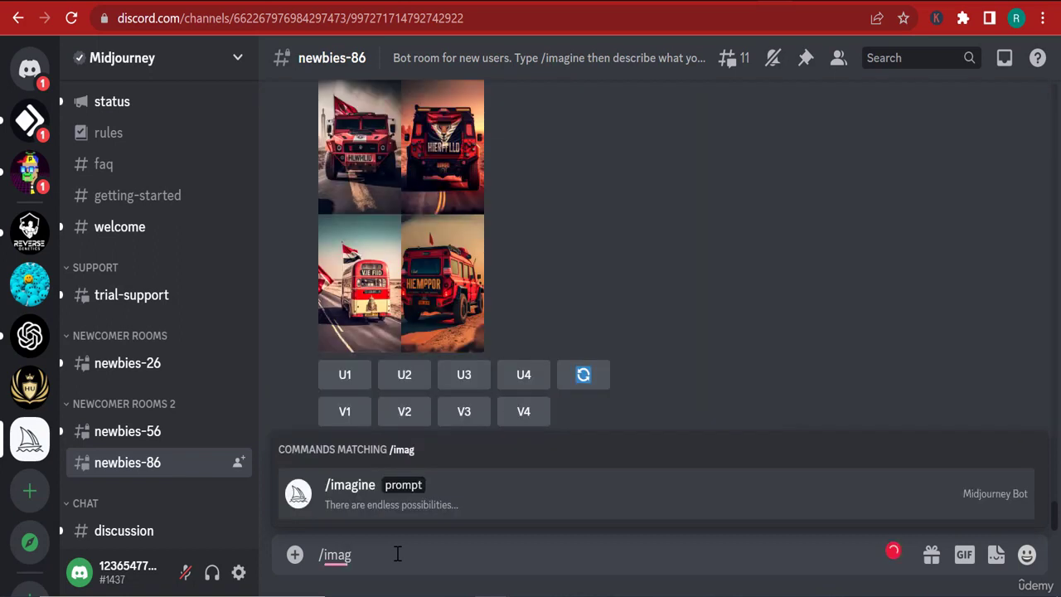
{"action": "type", "text": "ine"}
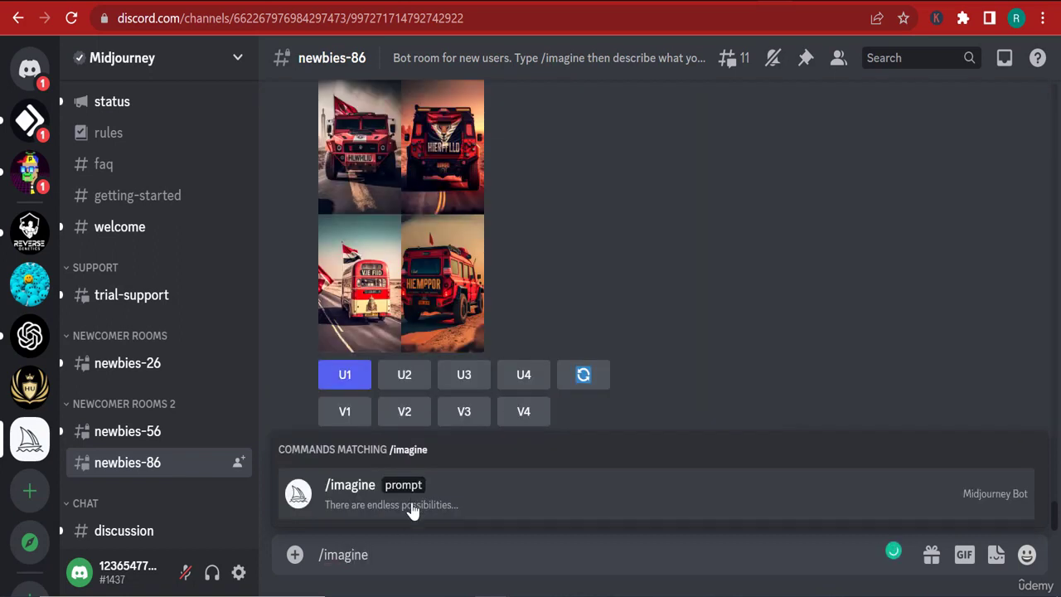
- Submit the /imagine prompt 'website ecommerce store that sells nike shoes, ux, ui --v 4 -- stylize 500'
{"action": "left_click", "coordinate": [411, 507]}
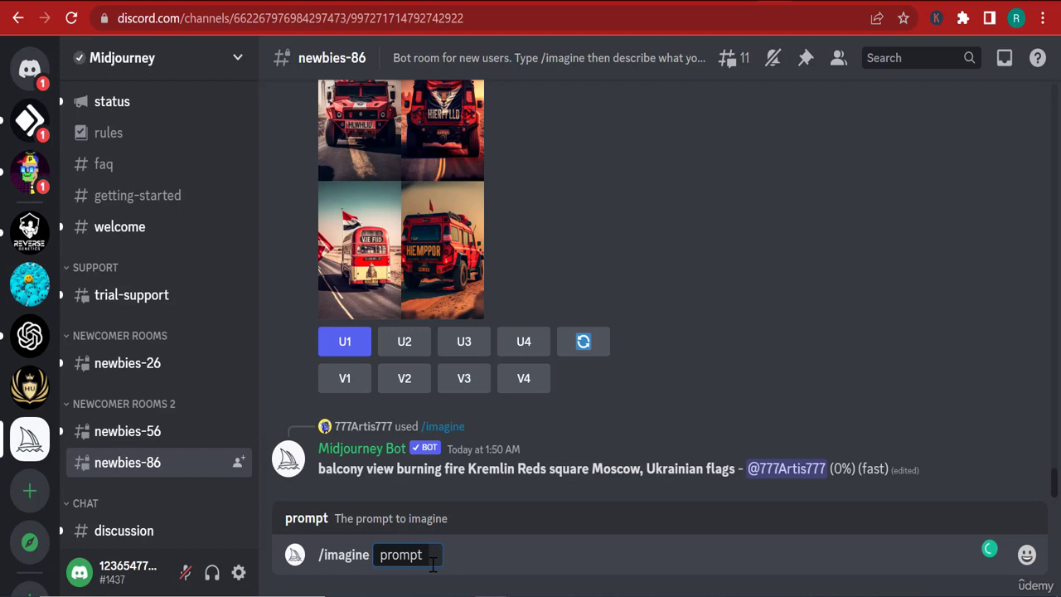
{"action": "type", "text": "websit"}
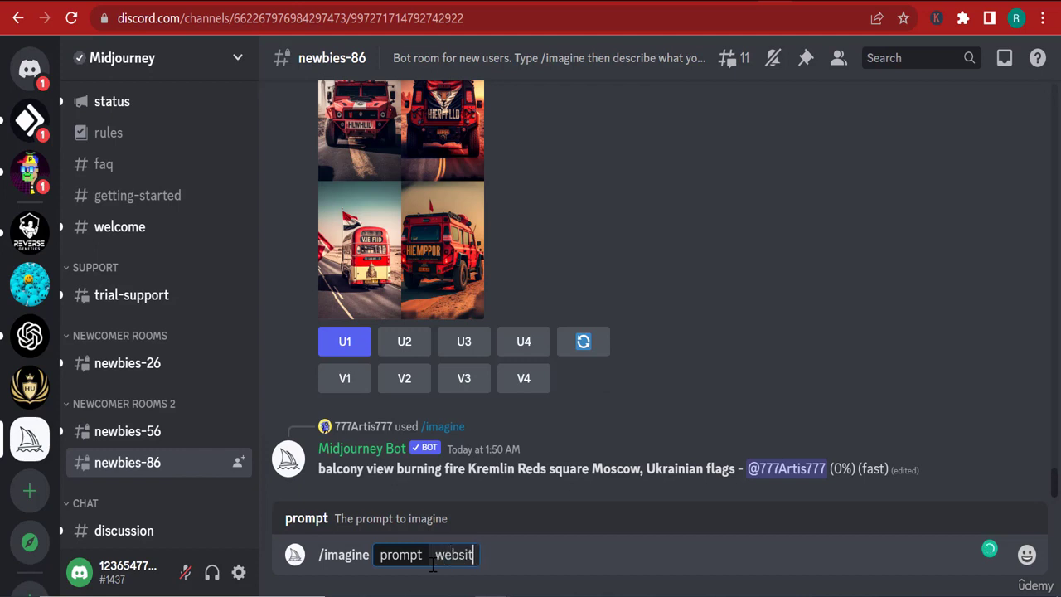
{"action": "type", "text": "e ecommer"}
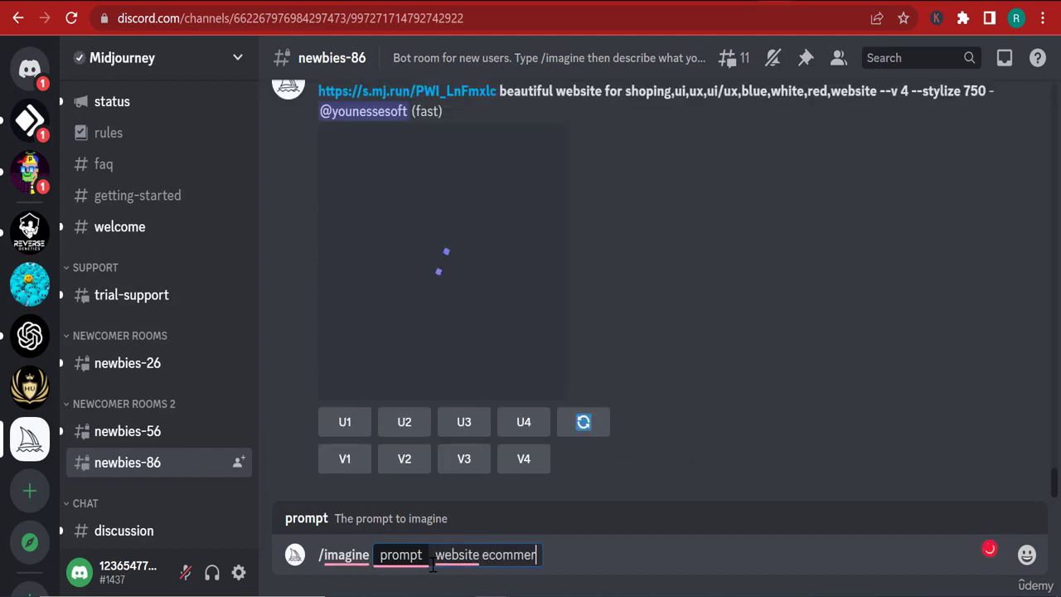
{"action": "type", "text": "ce store tha"}
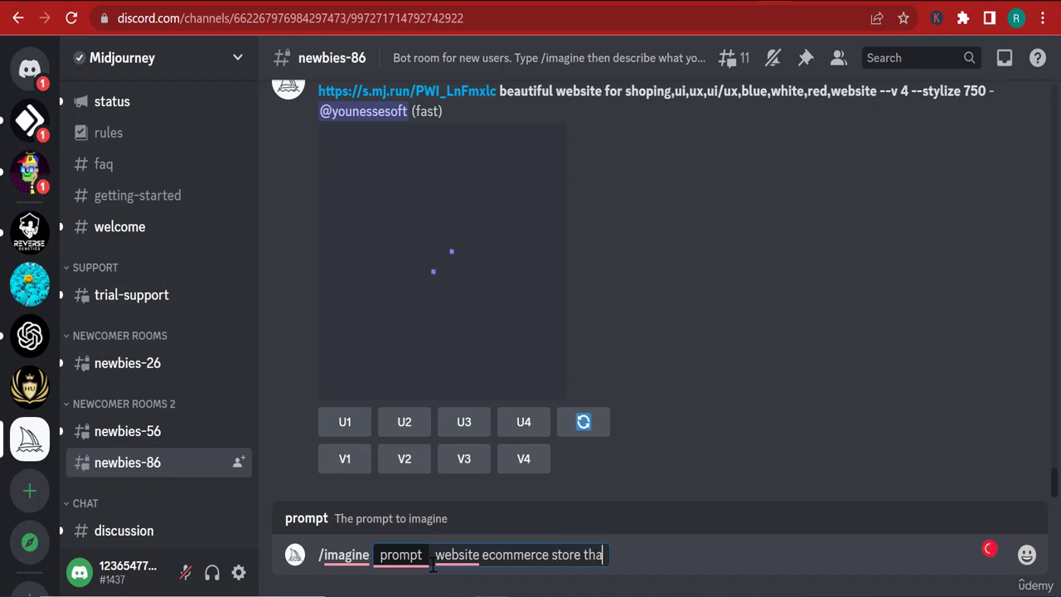
{"action": "type", "text": "t sells nike "}
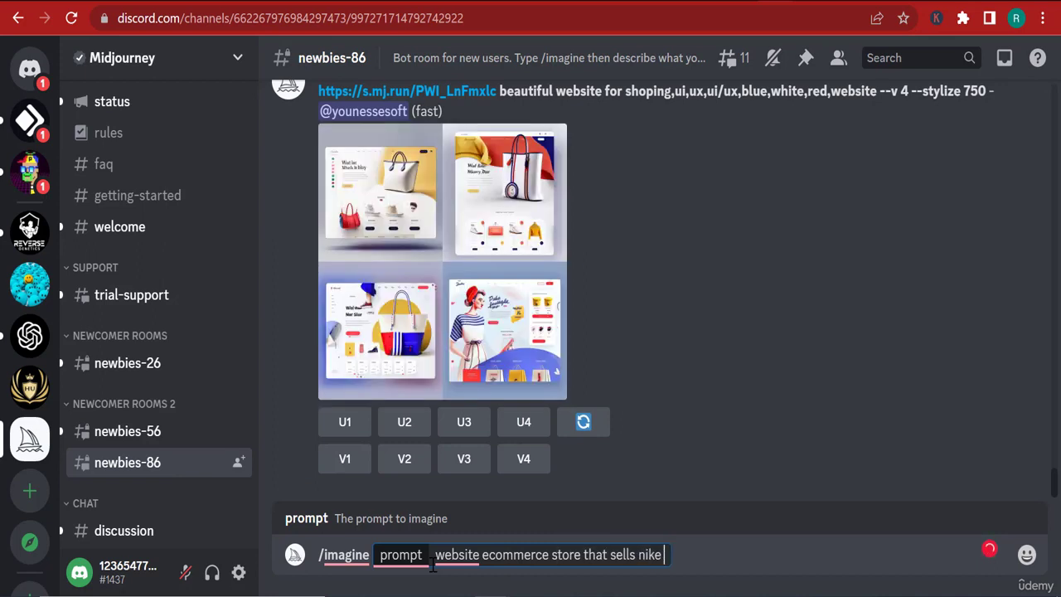
{"action": "type", "text": "shoes, ux"}
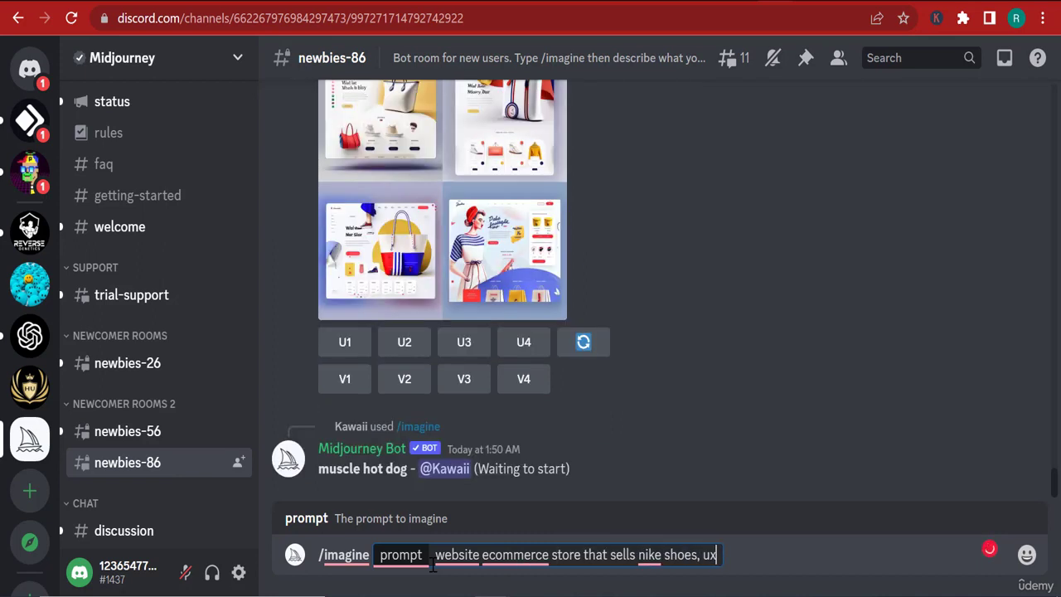
{"action": "type", "text": ", ui,"}
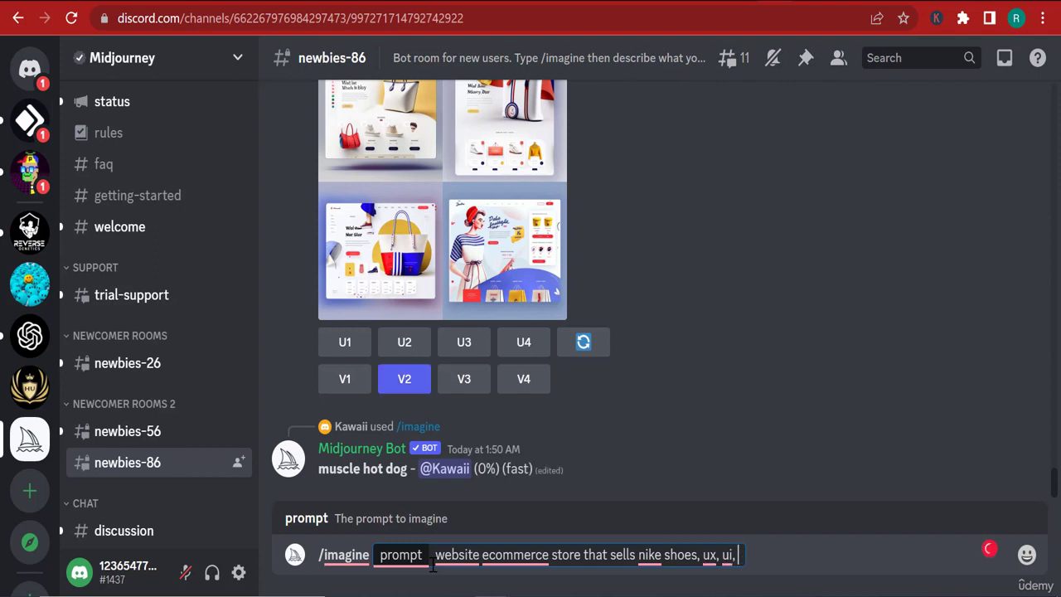
{"action": "key", "text": "BackSpace"}
{"action": "key", "text": "BackSpace"}
{"action": "type", "text": "-- v 4"}
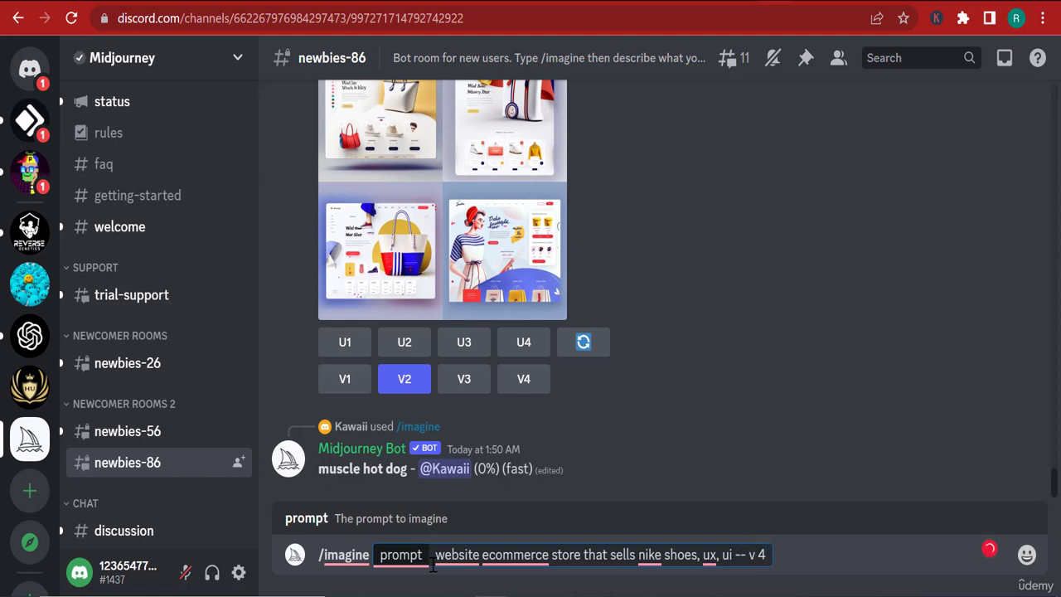
{"action": "key", "text": "Left"}
{"action": "key", "text": "Left"}
{"action": "key", "text": "Left"}
{"action": "key", "text": "BackSpace"}
{"action": "key", "text": "End"}
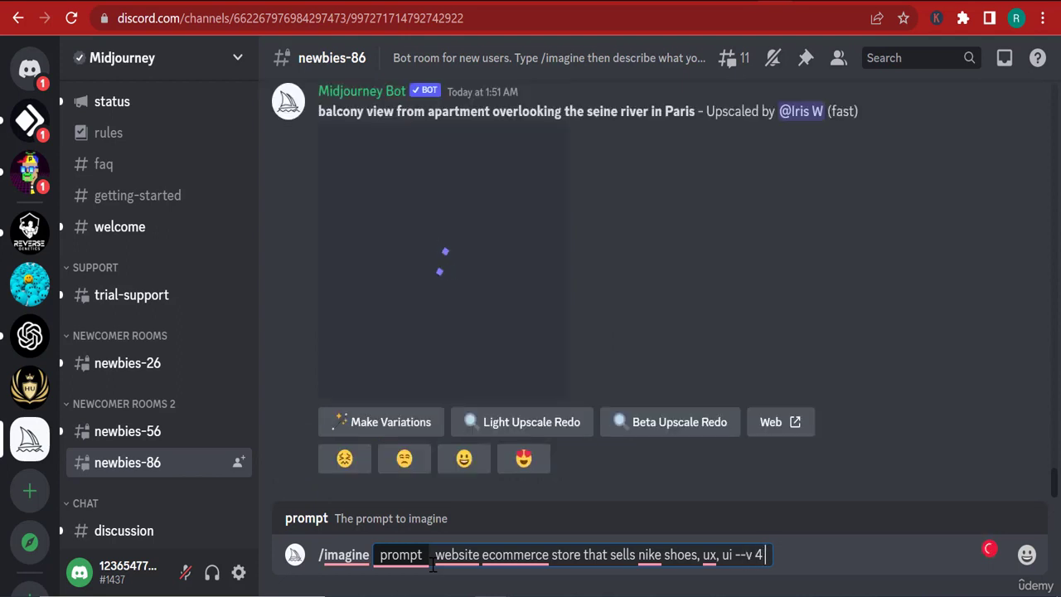
{"action": "type", "text": "-- s"}
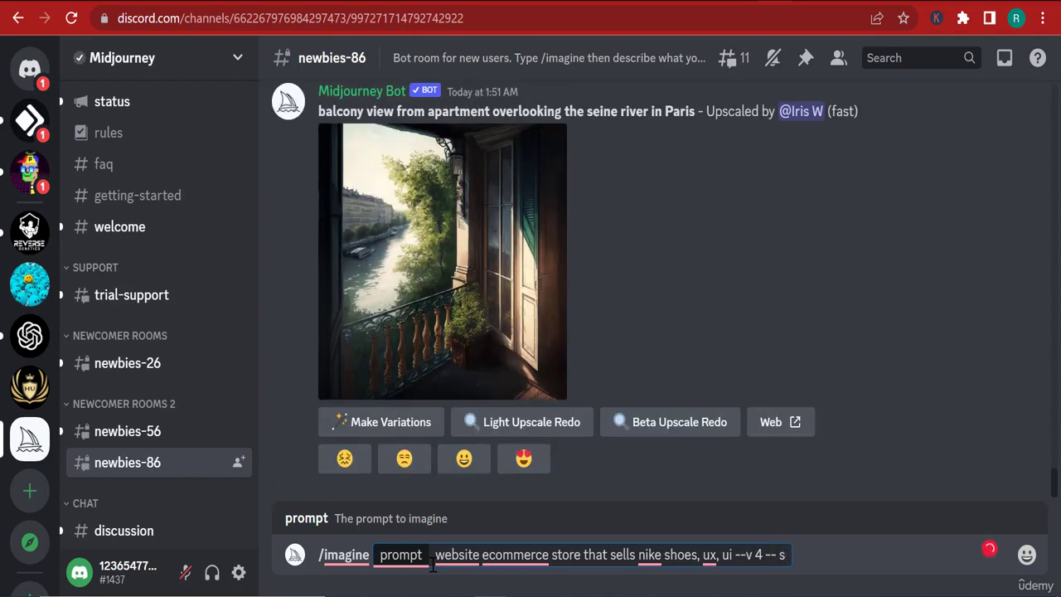
{"action": "type", "text": "tylize "}
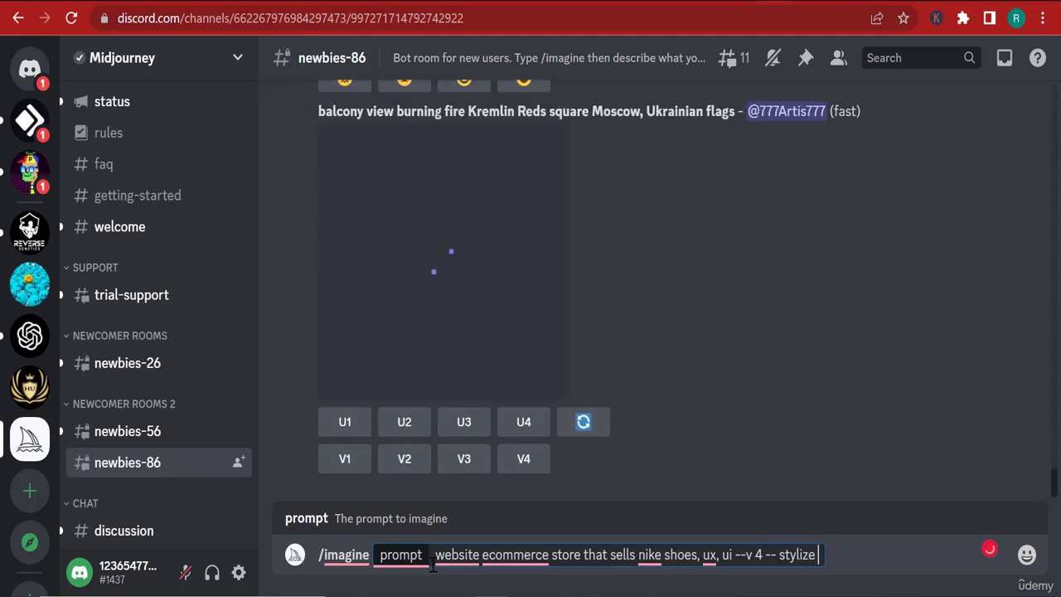
{"action": "type", "text": "500"}
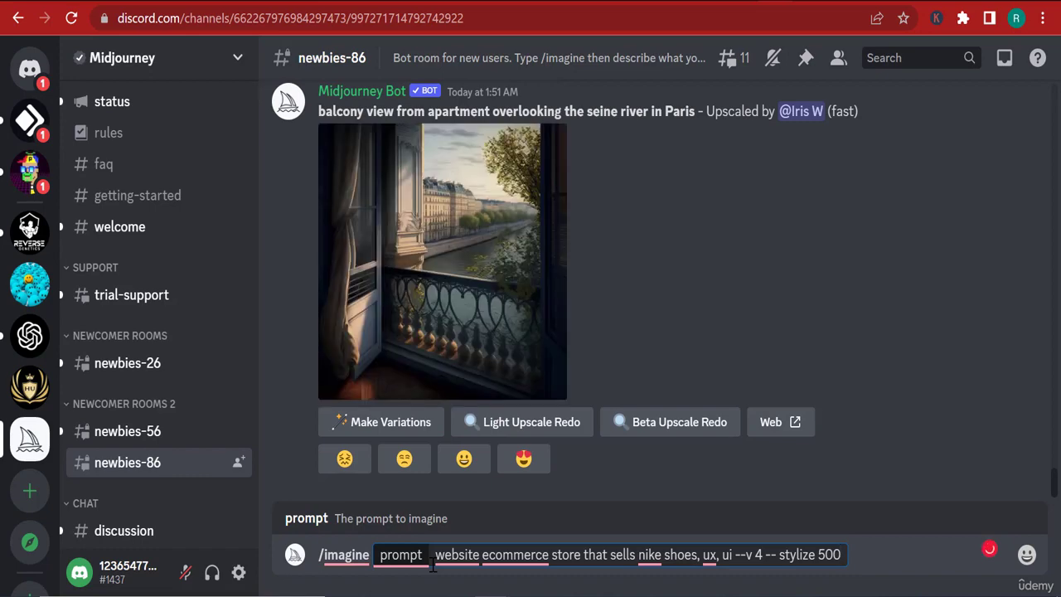
{"action": "key", "text": "Return"}
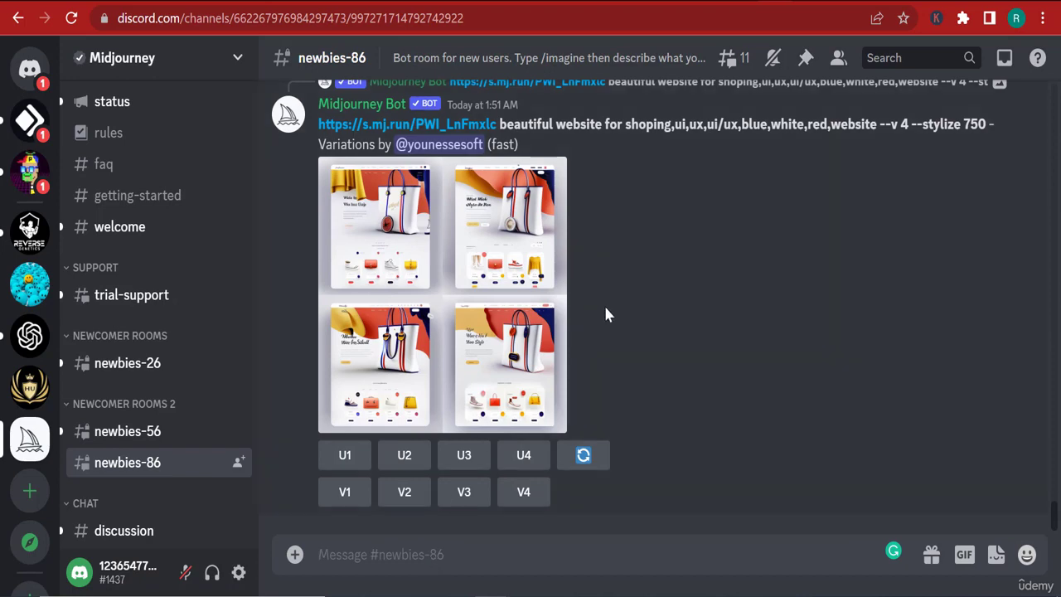
- Copy another member's shopping-website prompt ending '--v 4 --stylize 750' into the message box
{"action": "scroll", "coordinate": [604, 304], "scroll_direction": "up", "scroll_amount": 3}
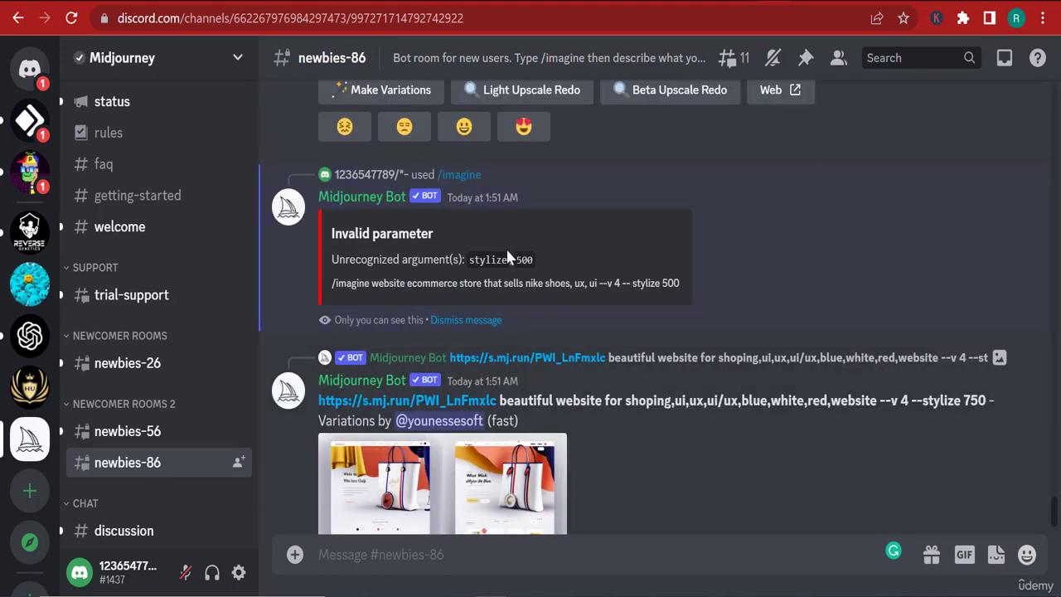
{"action": "scroll", "coordinate": [508, 259], "scroll_direction": "down", "scroll_amount": 3}
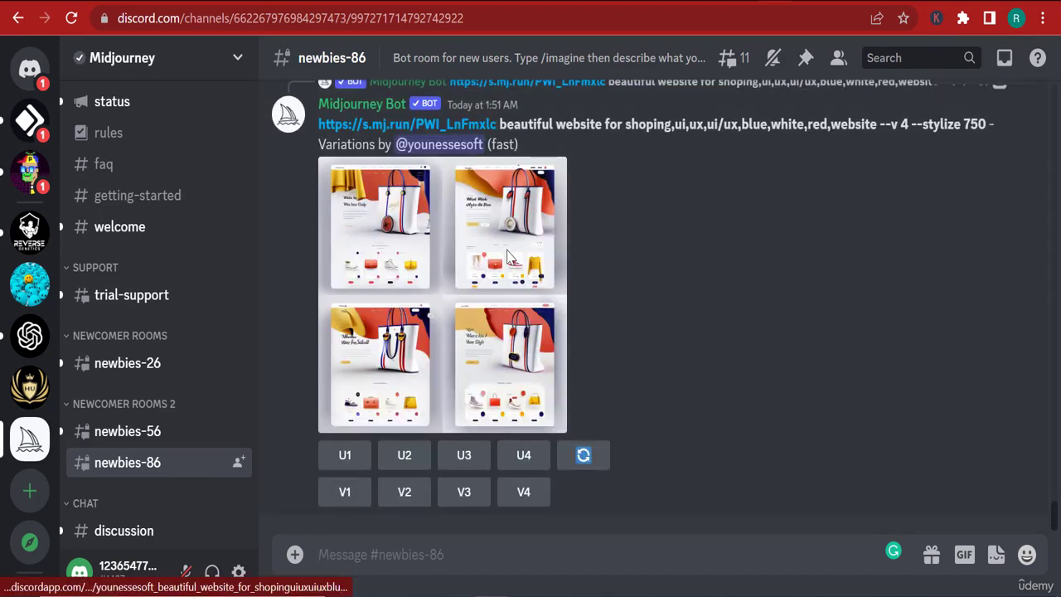
{"action": "scroll", "coordinate": [505, 249], "scroll_direction": "up", "scroll_amount": 1}
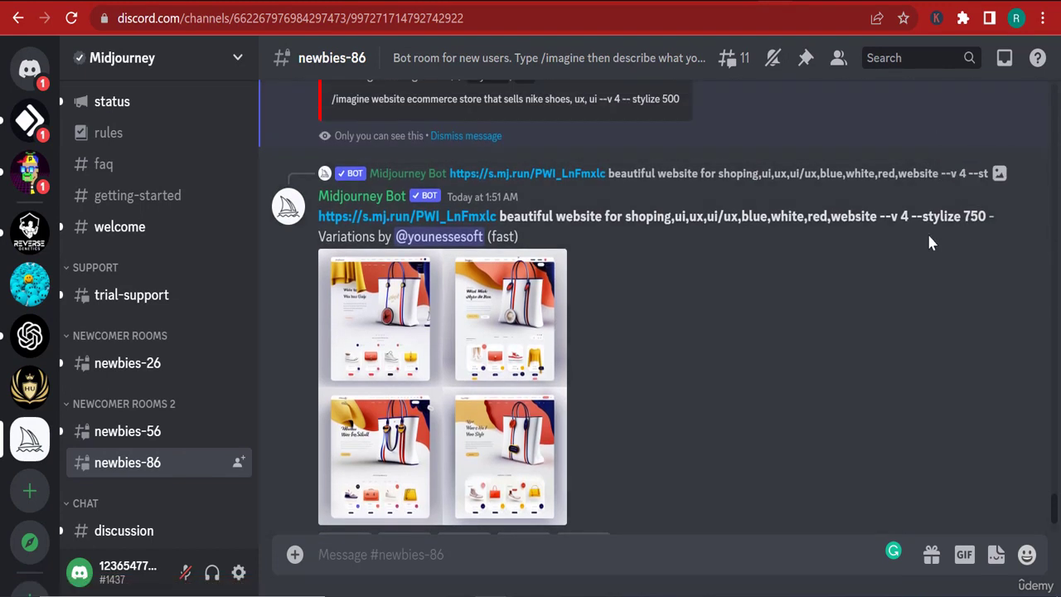
{"action": "left_click_drag", "start_coordinate": [499, 217], "coordinate": [998, 209]}
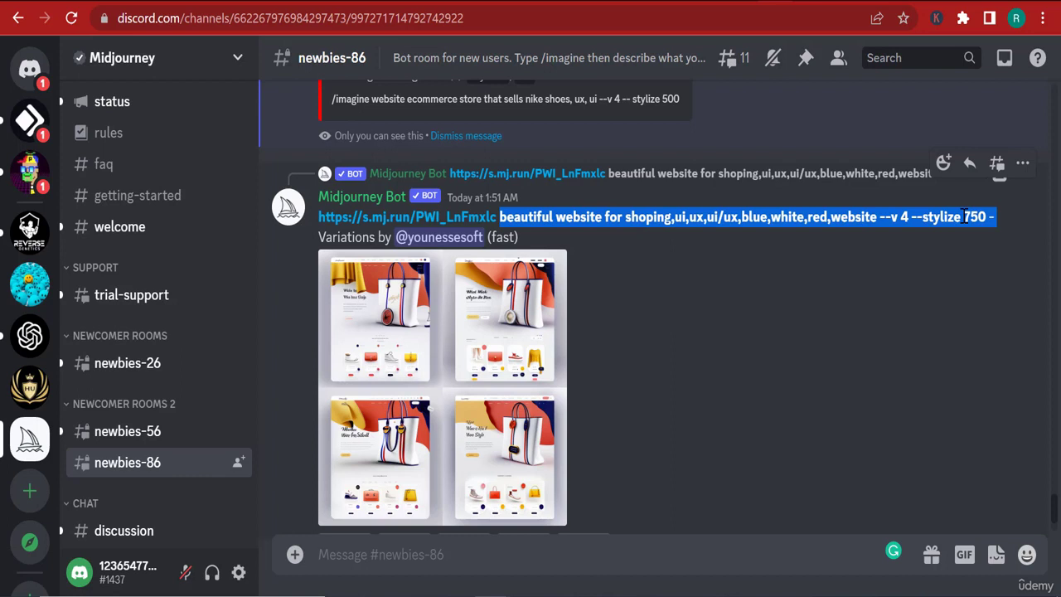
{"action": "right_click", "coordinate": [808, 217]}
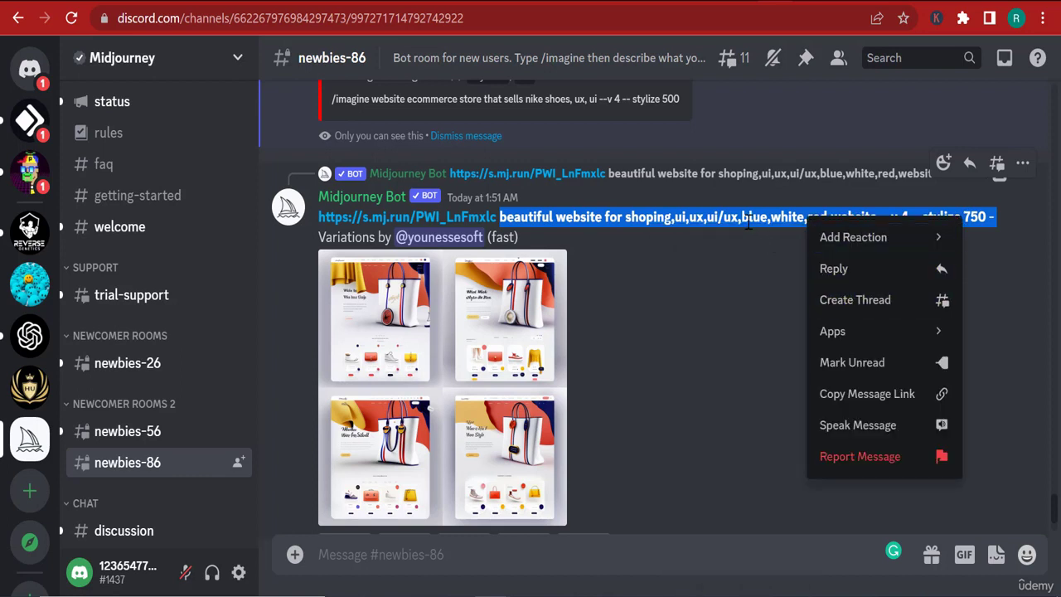
{"action": "left_click", "coordinate": [748, 222]}
{"action": "left_click_drag", "start_coordinate": [500, 217], "coordinate": [992, 216]}
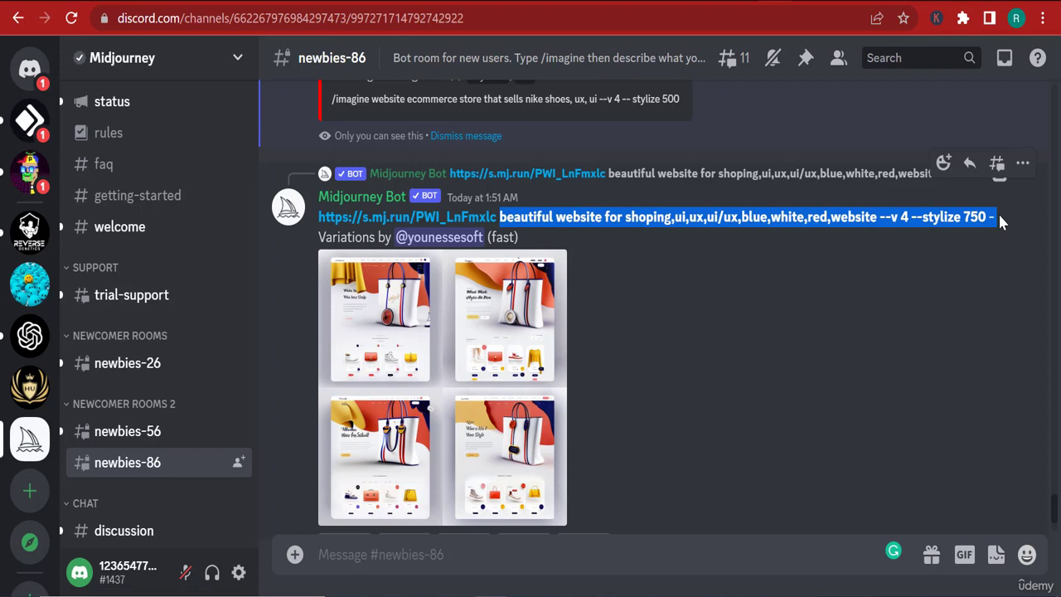
{"action": "key", "text": "ctrl+c"}
{"action": "key", "text": "ctrl+v"}
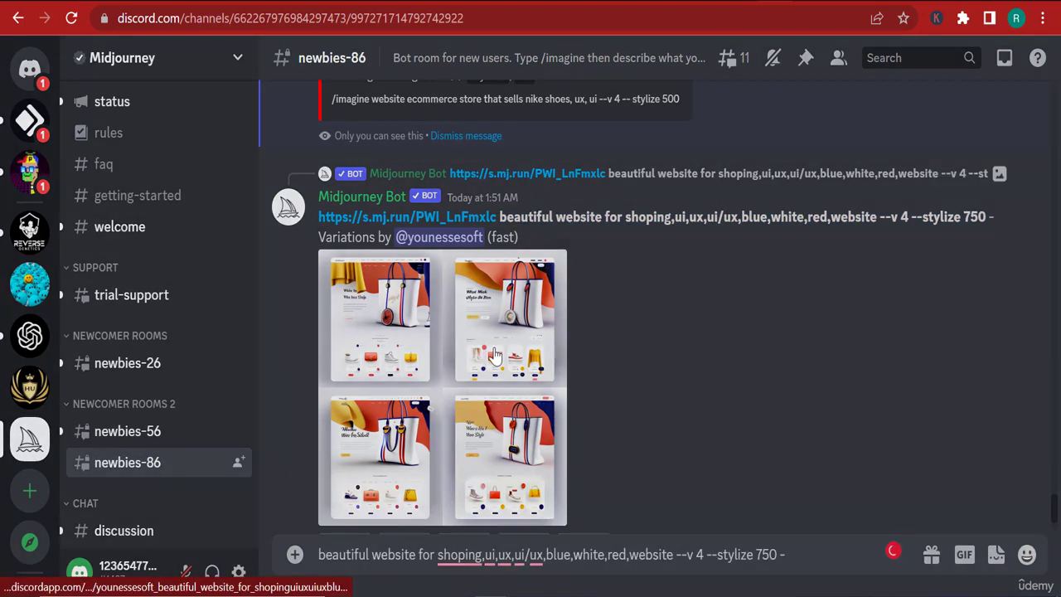
- Preview that member's bag-website variation grid enlarged, then close it
{"action": "left_click", "coordinate": [494, 355]}
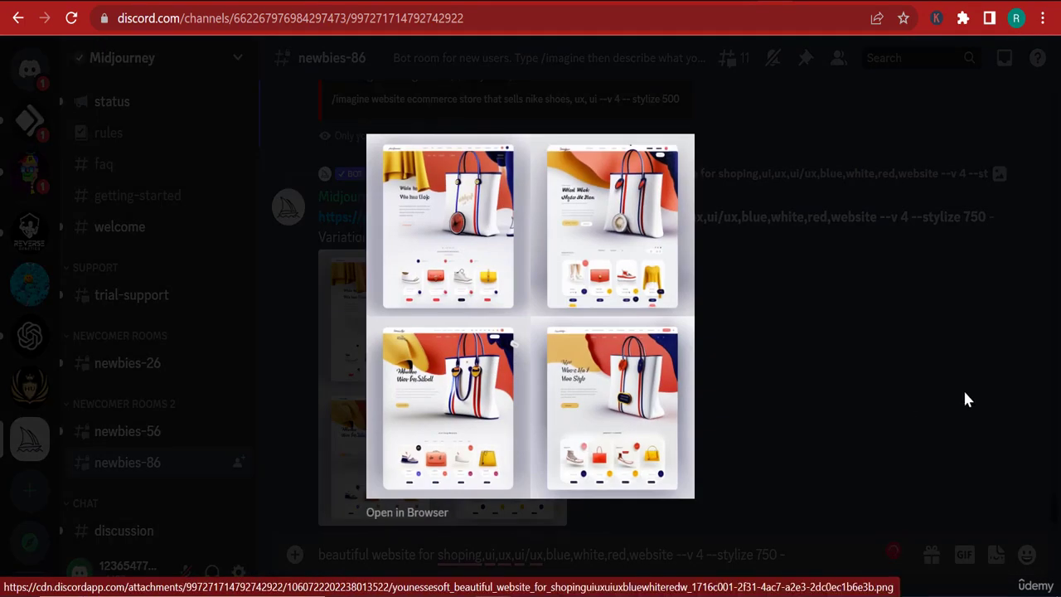
{"action": "left_click", "coordinate": [921, 398]}
{"action": "scroll", "coordinate": [713, 348], "scroll_direction": "down", "scroll_amount": 10}
{"action": "scroll", "coordinate": [680, 398], "scroll_direction": "down", "scroll_amount": 3}
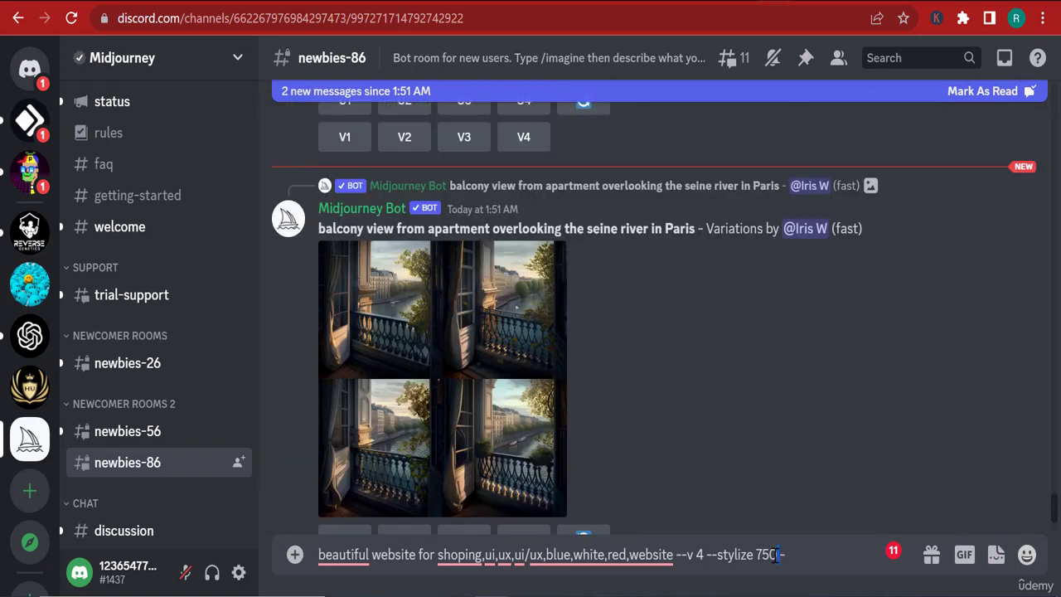
- Correct 'shoping' to 'shopping', insert 'nike shoes,' after it, and send the message
{"action": "triple_click", "coordinate": [775, 554]}
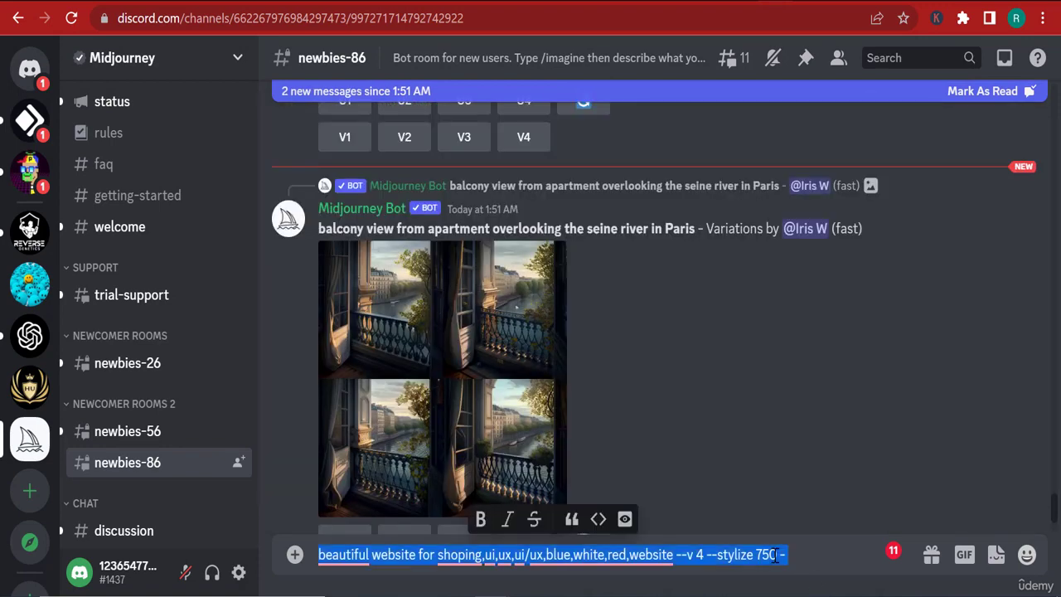
{"action": "left_click", "coordinate": [741, 551]}
{"action": "left_click", "coordinate": [470, 565]}
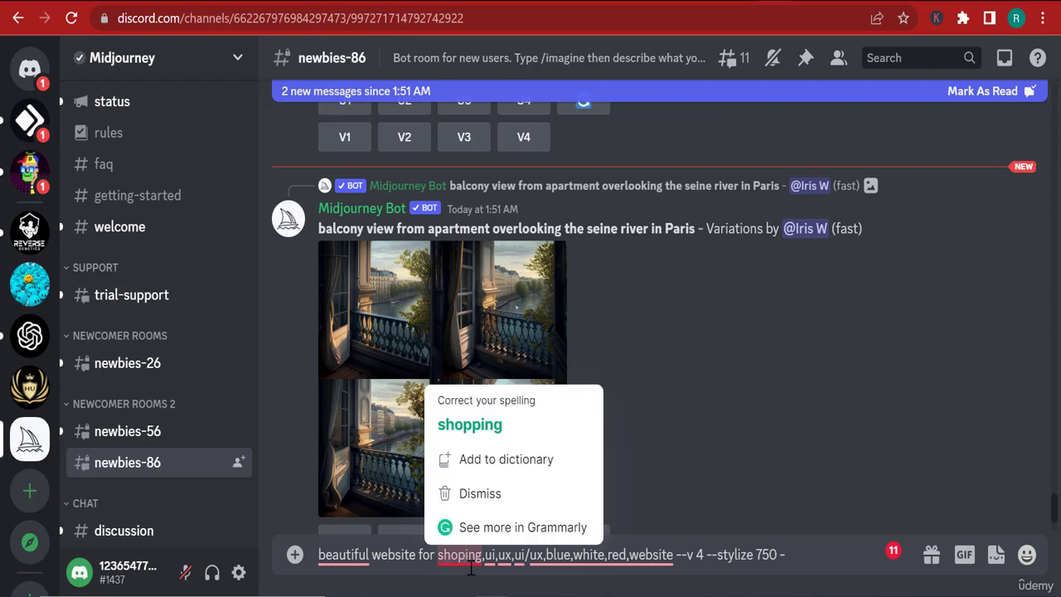
{"action": "type", "text": "p"}
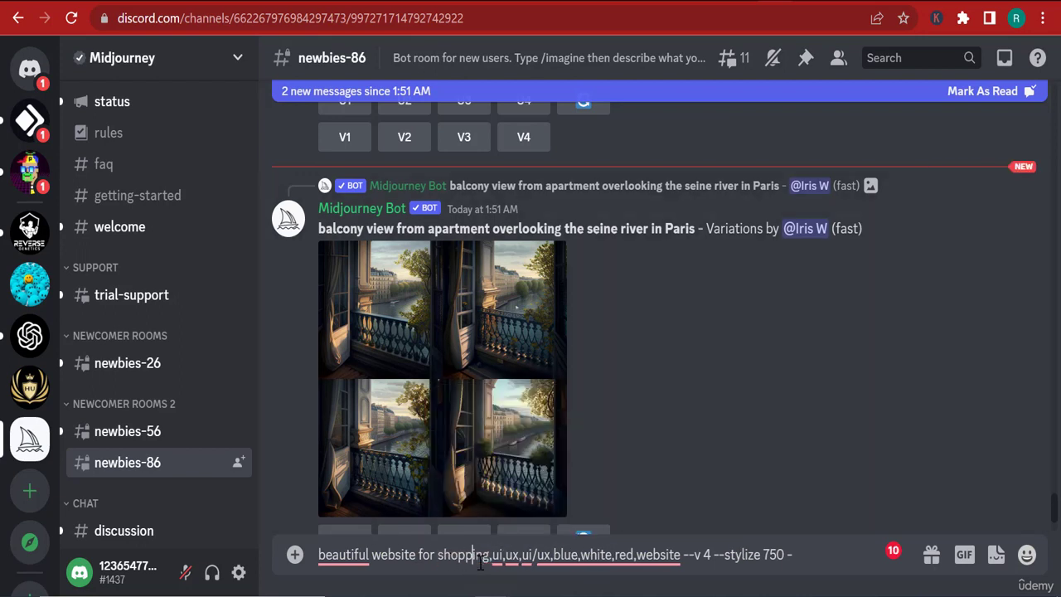
{"action": "key", "text": "Right"}
{"action": "key", "text": "Right"}
{"action": "key", "text": "Right"}
{"action": "key", "text": "shift+Right"}
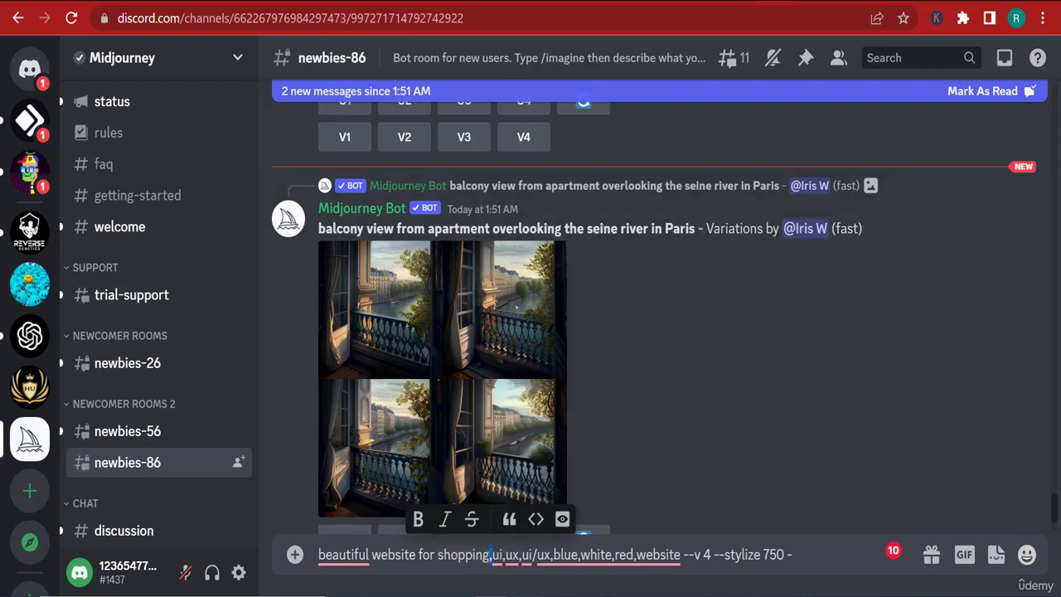
{"action": "type", "text": "nike "}
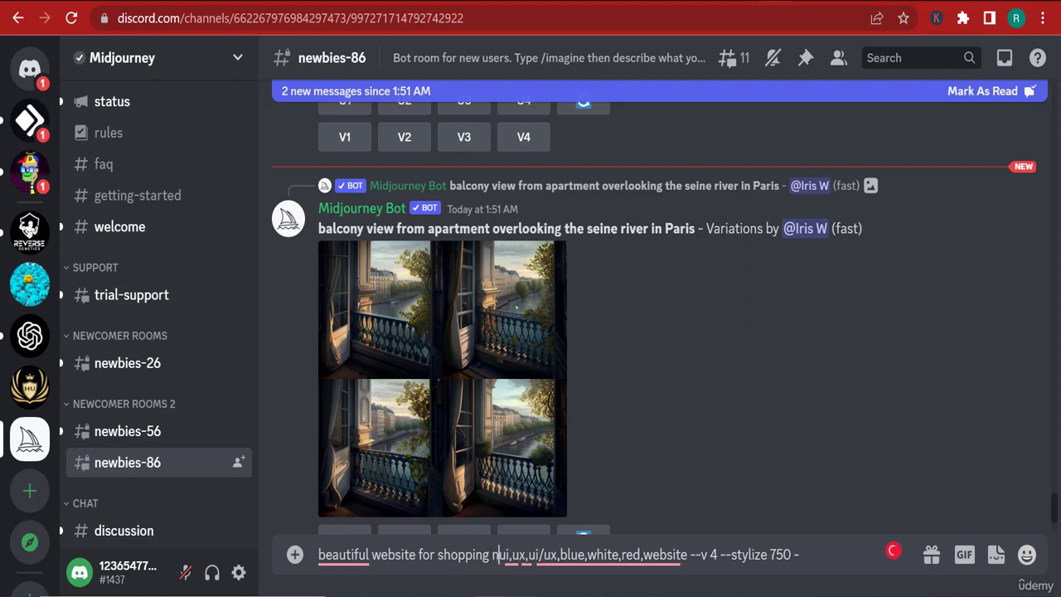
{"action": "type", "text": "shoes,"}
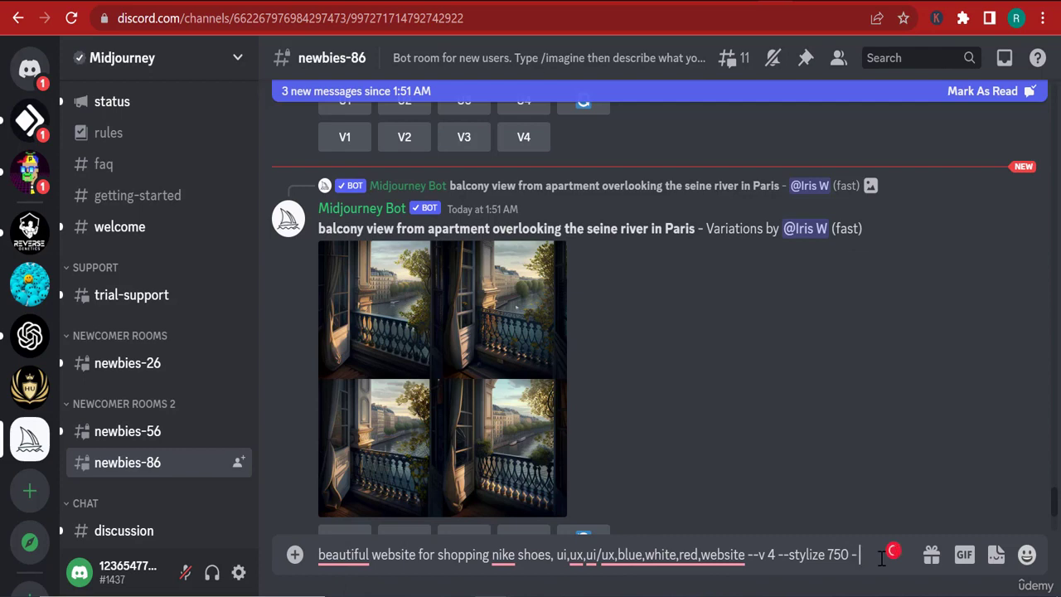
{"action": "key", "text": "Return"}
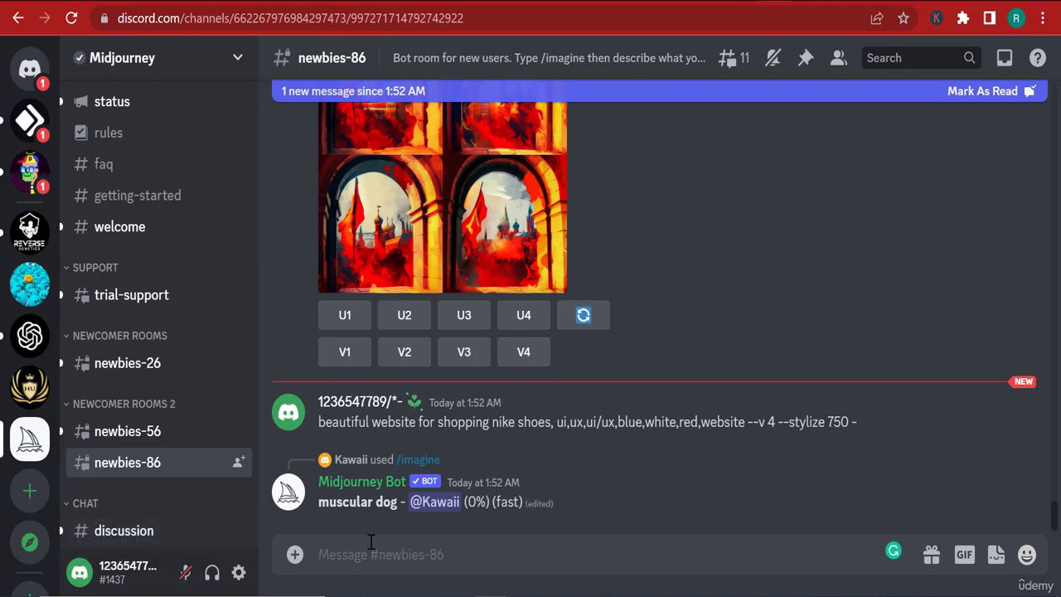
- Run /imagine with the pasted blue, white and red shopping-website prompt (--v 4 --stylize 750)
{"action": "type", "text": "/"}
{"action": "key", "text": "BackSpace"}
{"action": "type", "text": "/imagi"}
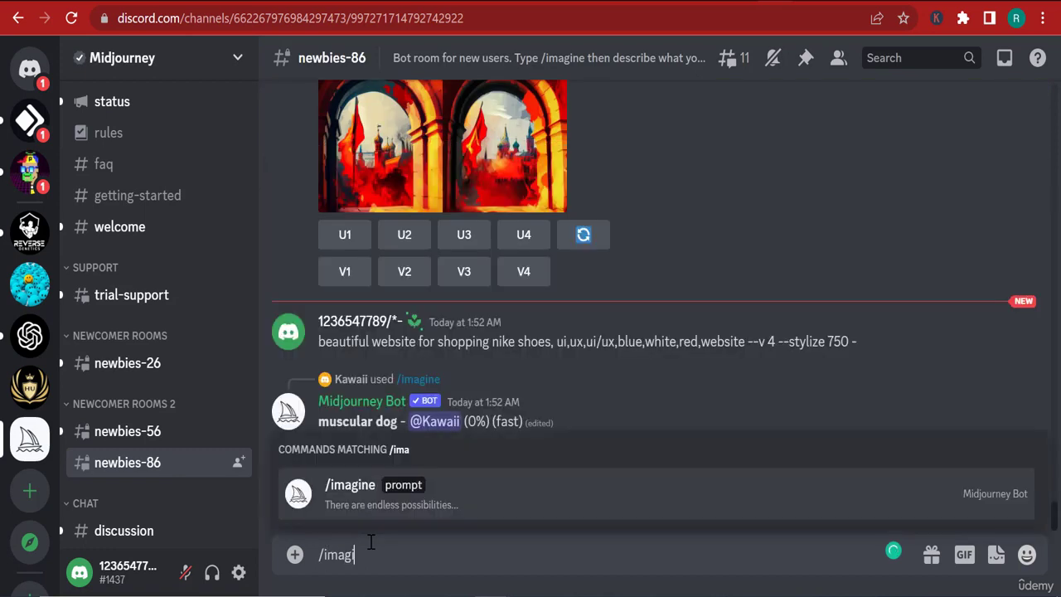
{"action": "type", "text": "ne"}
{"action": "left_click", "coordinate": [403, 491]}
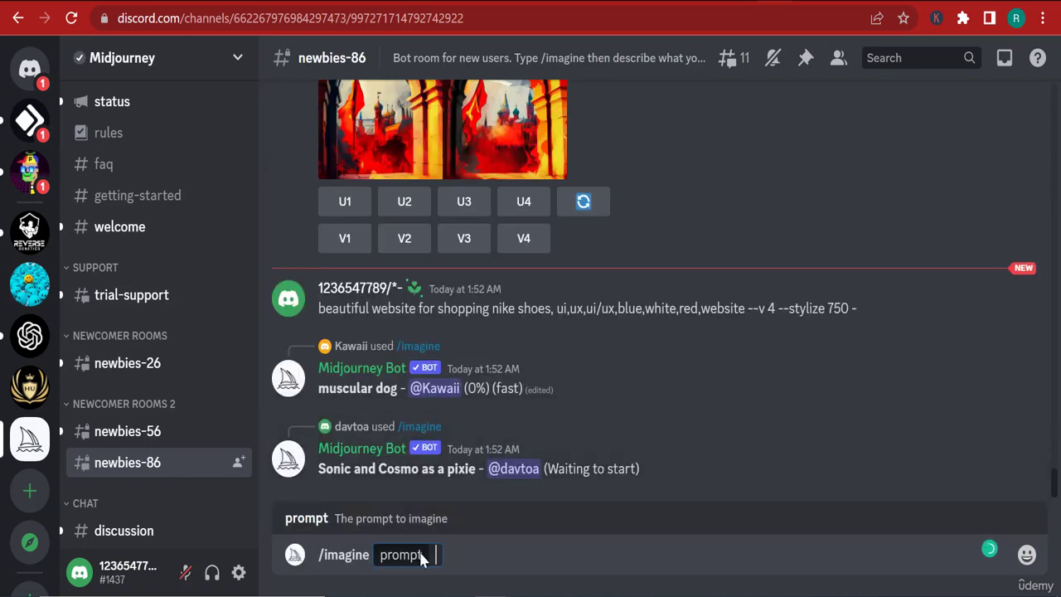
{"action": "key", "text": "ctrl+v"}
{"action": "key", "text": "Return"}
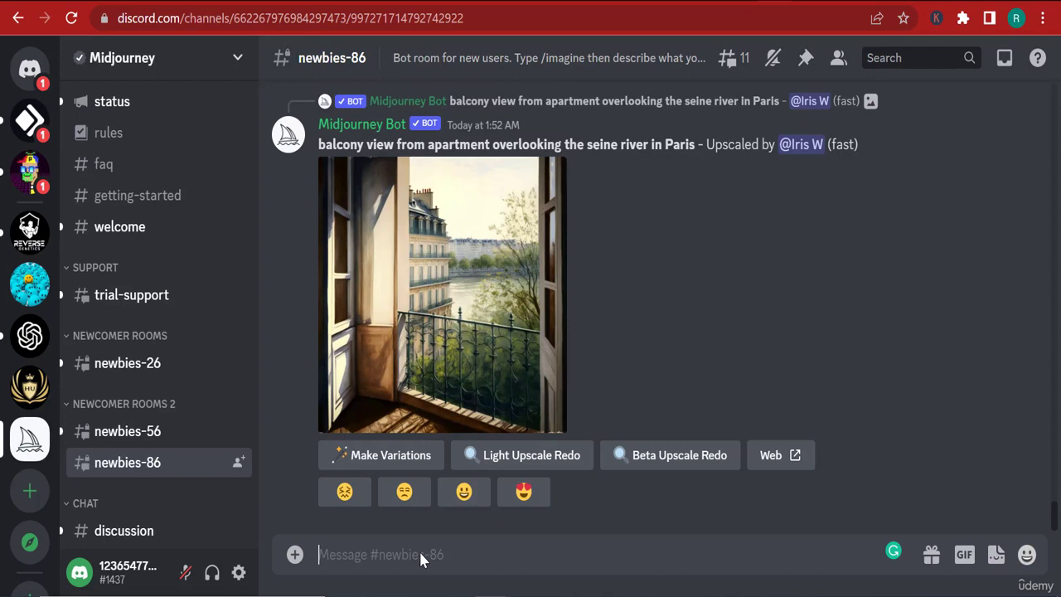
{"action": "scroll", "coordinate": [562, 381], "scroll_direction": "up", "scroll_amount": 8}
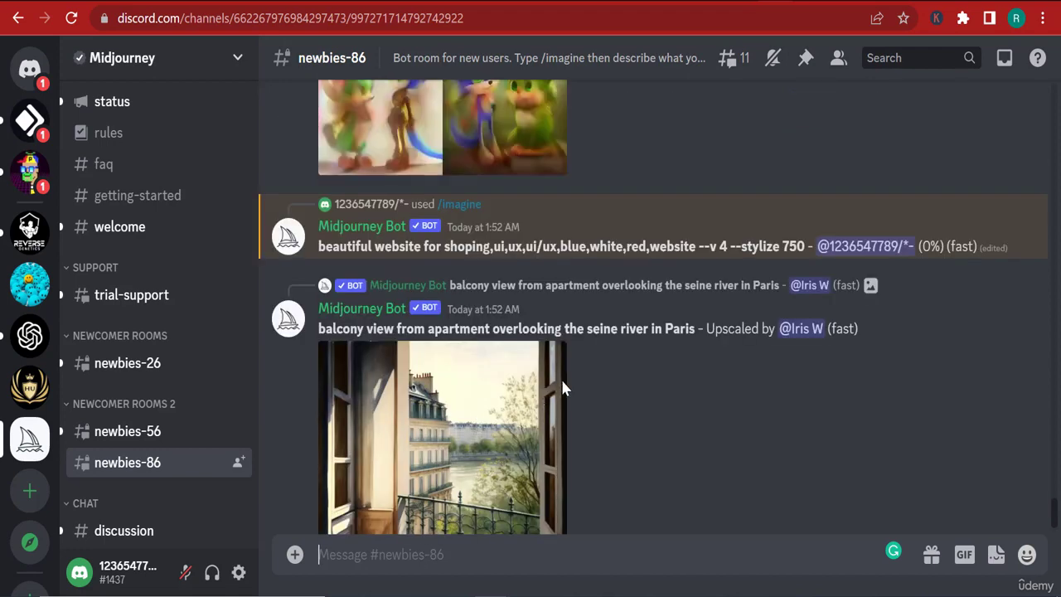
{"action": "scroll", "coordinate": [562, 383], "scroll_direction": "up", "scroll_amount": 6}
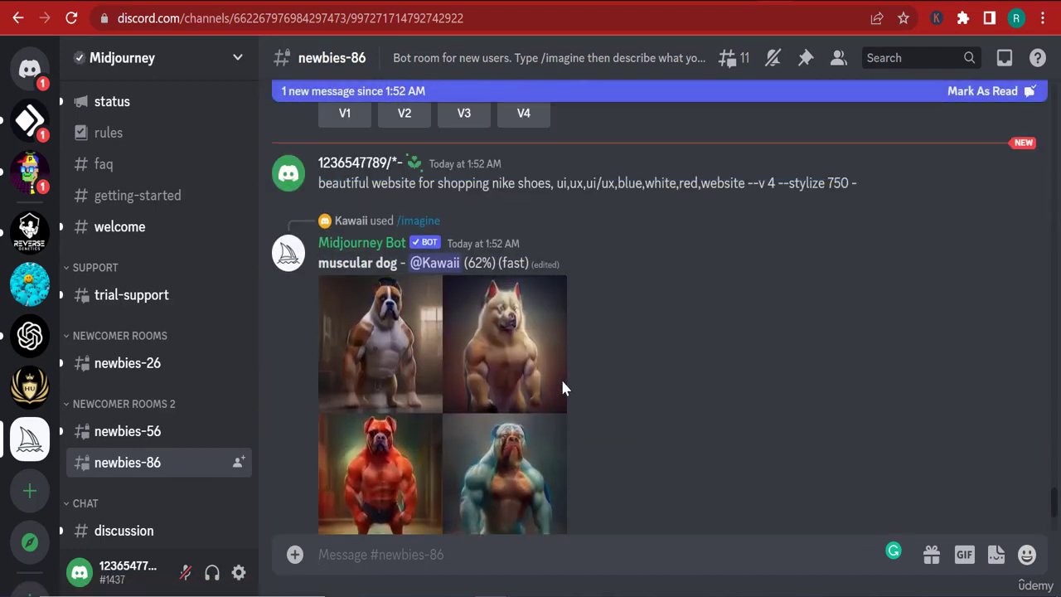
{"action": "scroll", "coordinate": [562, 384], "scroll_direction": "down", "scroll_amount": 14}
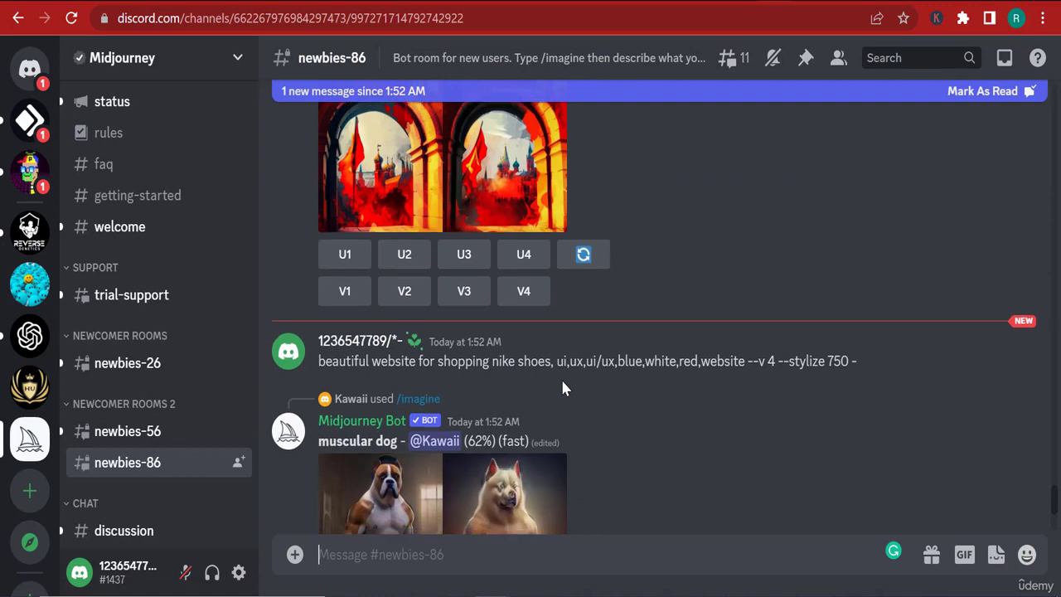
{"action": "scroll", "coordinate": [562, 389], "scroll_direction": "up", "scroll_amount": 5}
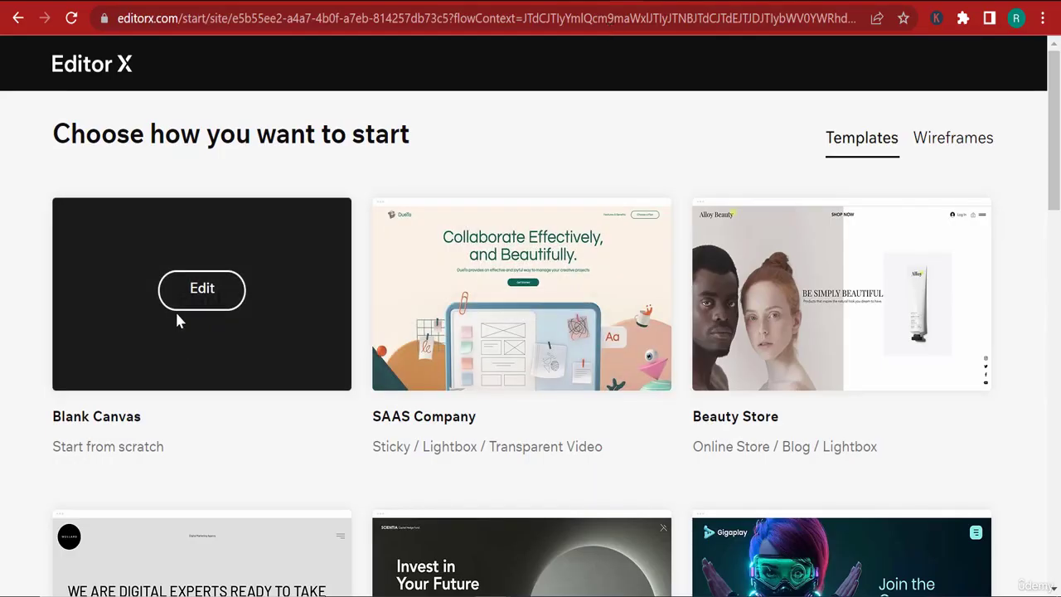
- Scroll through the Editor X Templates grid, including the SAAS Company template
{"action": "scroll", "coordinate": [181, 303], "scroll_direction": "down", "scroll_amount": 2}
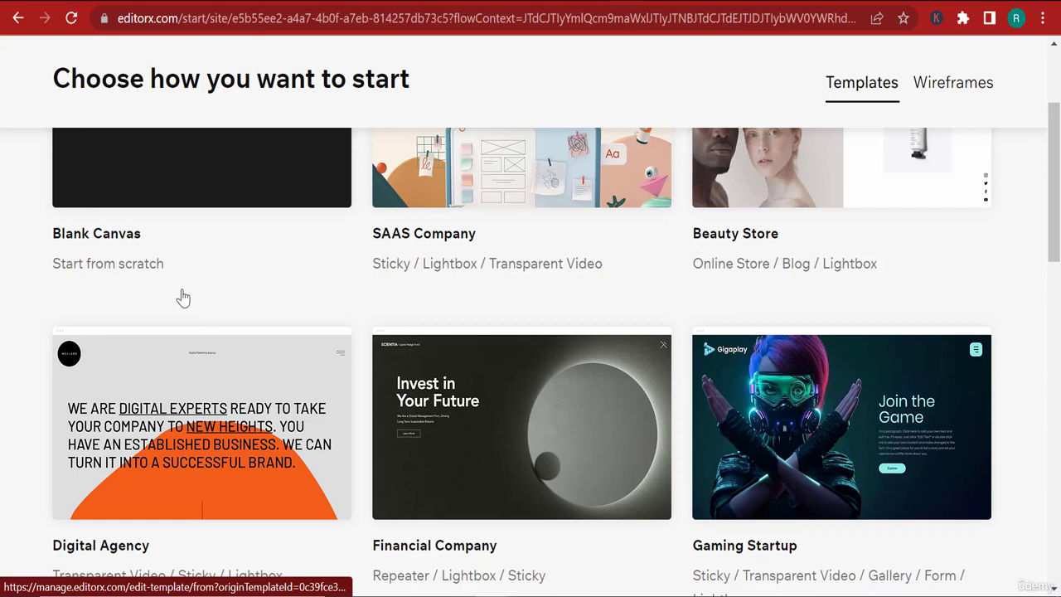
{"action": "scroll", "coordinate": [183, 297], "scroll_direction": "down", "scroll_amount": 1}
{"action": "scroll", "coordinate": [282, 307], "scroll_direction": "up", "scroll_amount": 2}
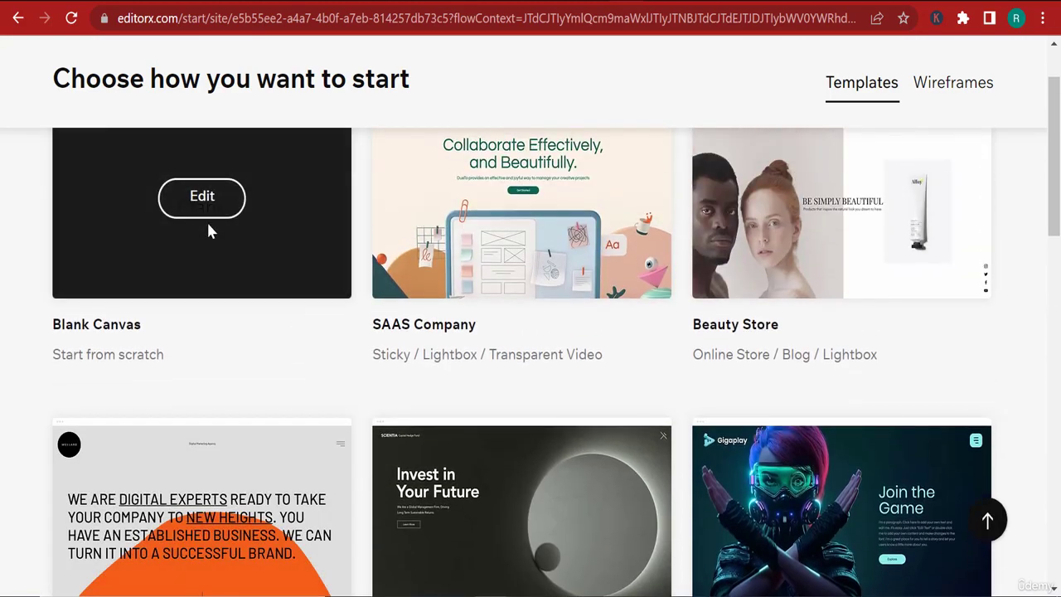
{"action": "scroll", "coordinate": [628, 325], "scroll_direction": "down", "scroll_amount": 5}
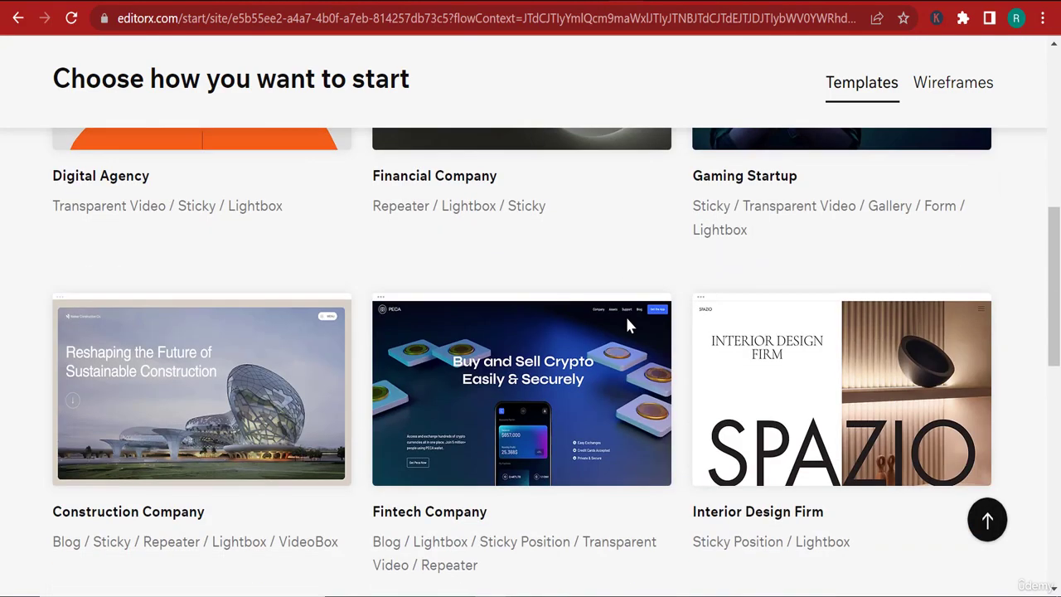
{"action": "scroll", "coordinate": [531, 357], "scroll_direction": "up", "scroll_amount": 1}
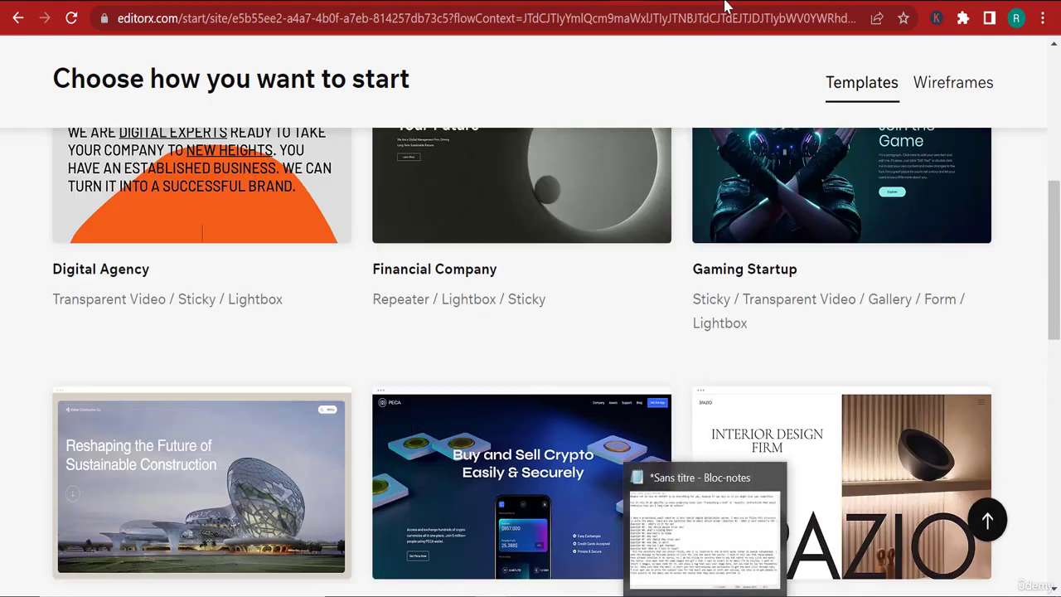
{"action": "scroll", "coordinate": [531, 356], "scroll_direction": "up", "scroll_amount": 2}
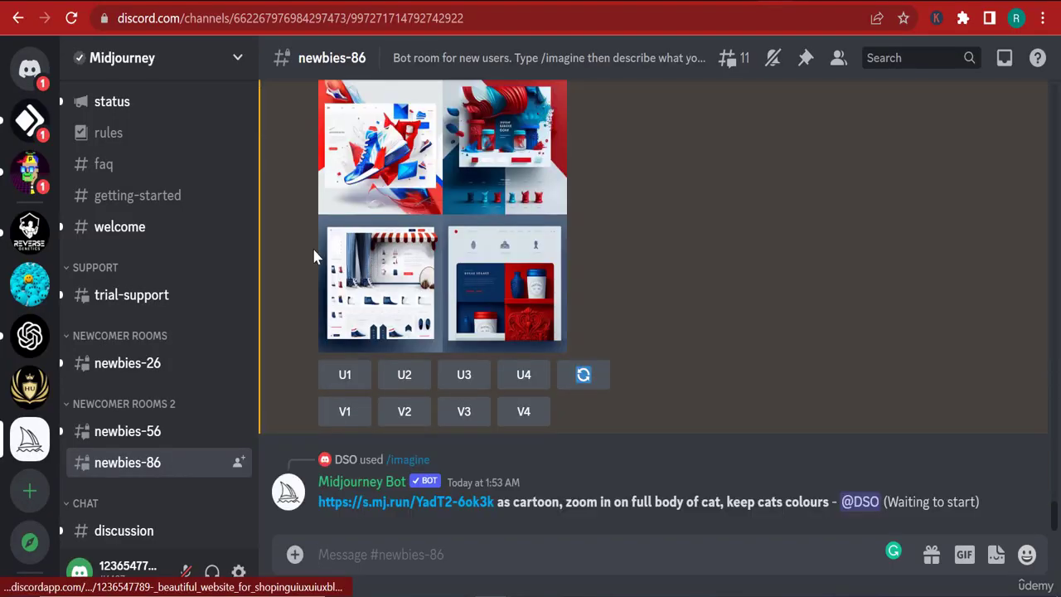
- Preview the sneaker website grid, then upscale its first image with U1
{"action": "left_click", "coordinate": [427, 223]}
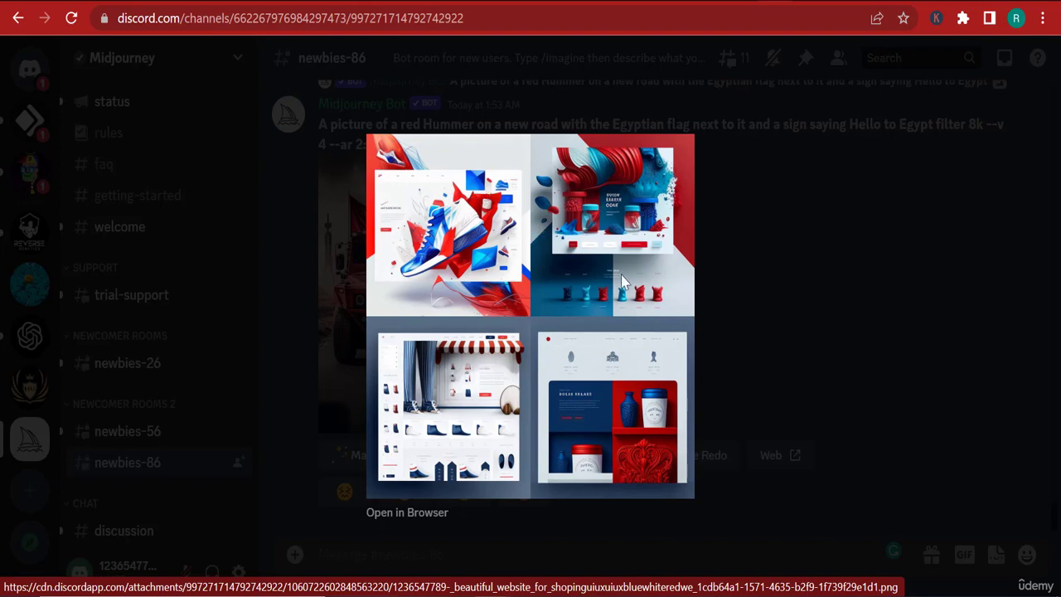
{"action": "left_click", "coordinate": [777, 311]}
{"action": "scroll", "coordinate": [479, 298], "scroll_direction": "up", "scroll_amount": 5}
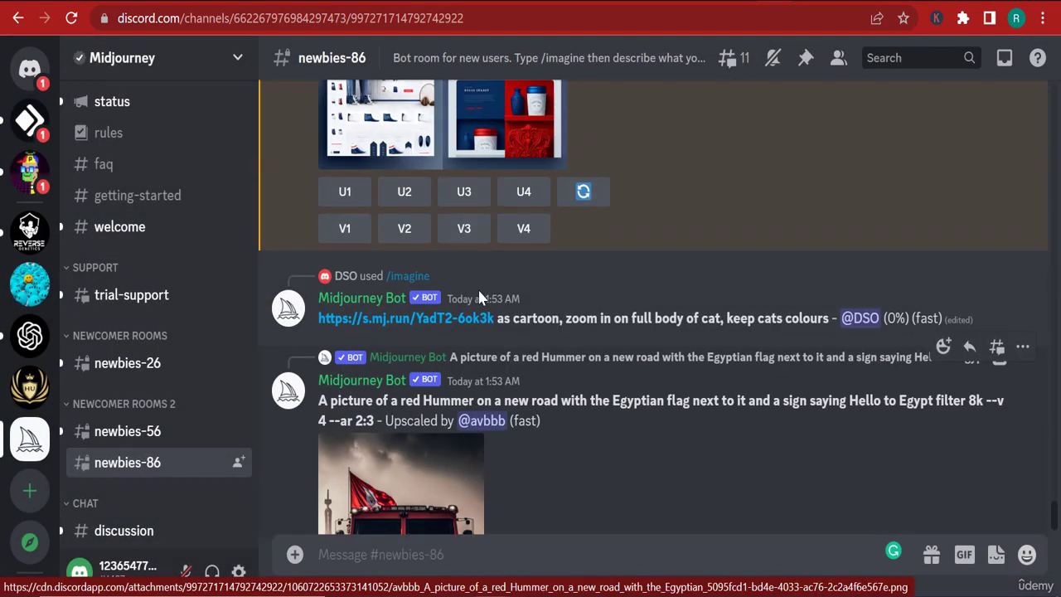
{"action": "left_click", "coordinate": [351, 383]}
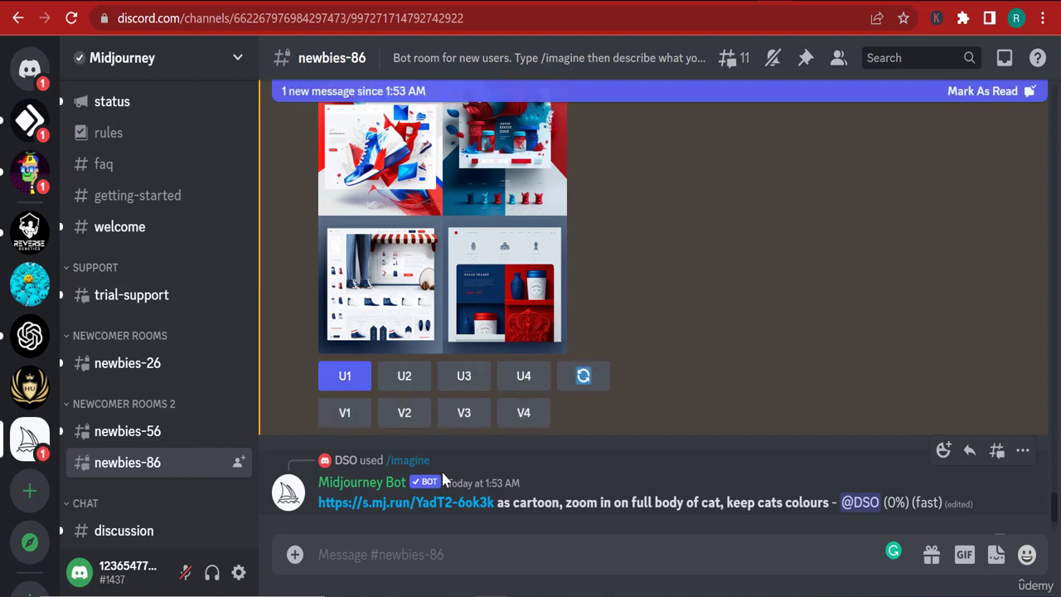
{"action": "scroll", "coordinate": [550, 418], "scroll_direction": "down", "scroll_amount": 10}
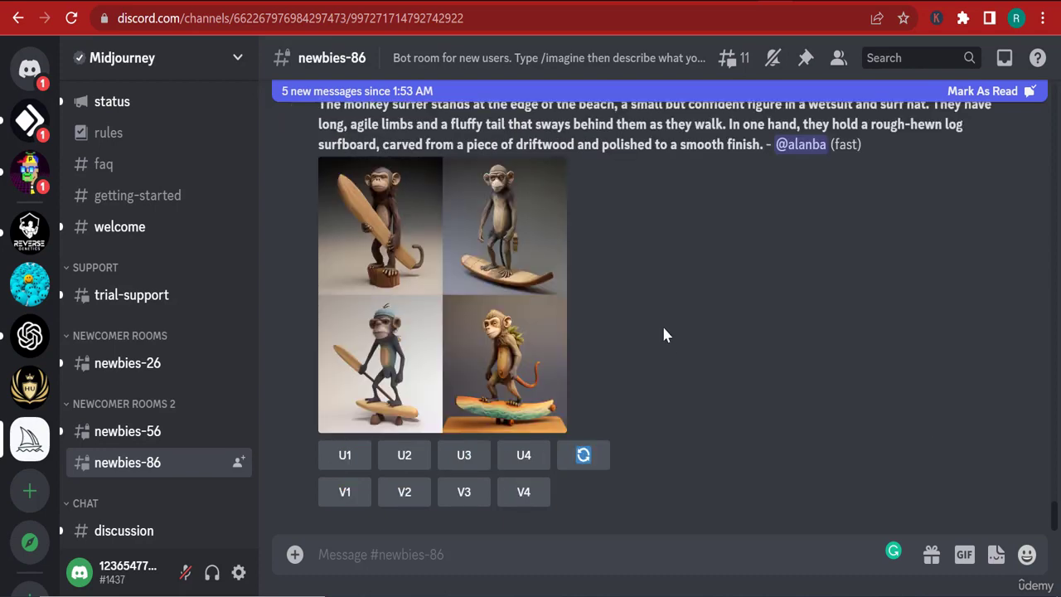
{"action": "scroll", "coordinate": [663, 335], "scroll_direction": "up", "scroll_amount": 3}
{"action": "scroll", "coordinate": [663, 335], "scroll_direction": "up", "scroll_amount": 2}
{"action": "scroll", "coordinate": [479, 281], "scroll_direction": "up", "scroll_amount": 2}
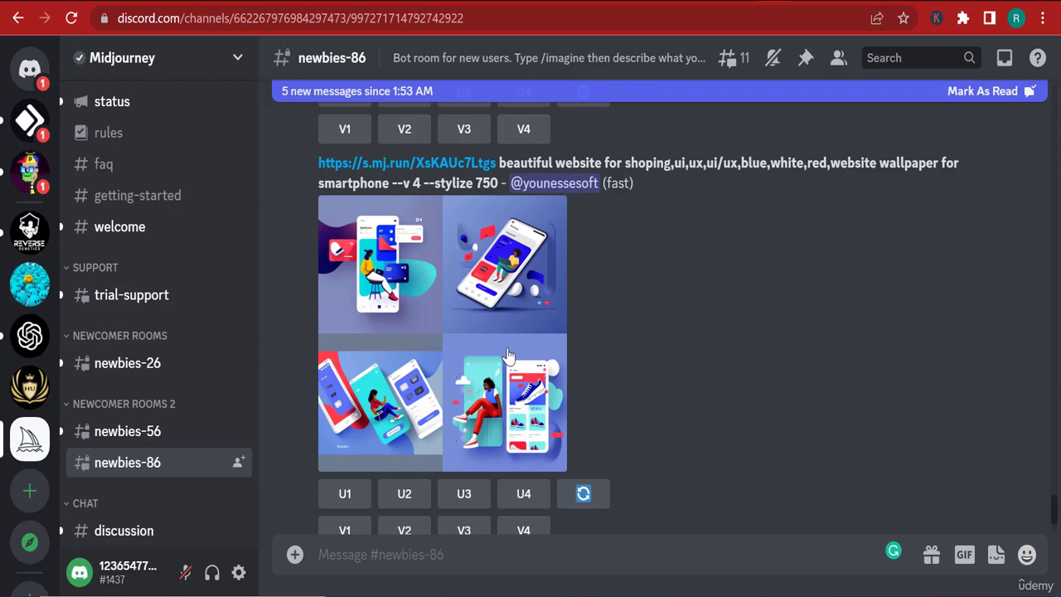
- Preview the smartphone app-design image grid enlarged, then close it
{"action": "left_click", "coordinate": [501, 388]}
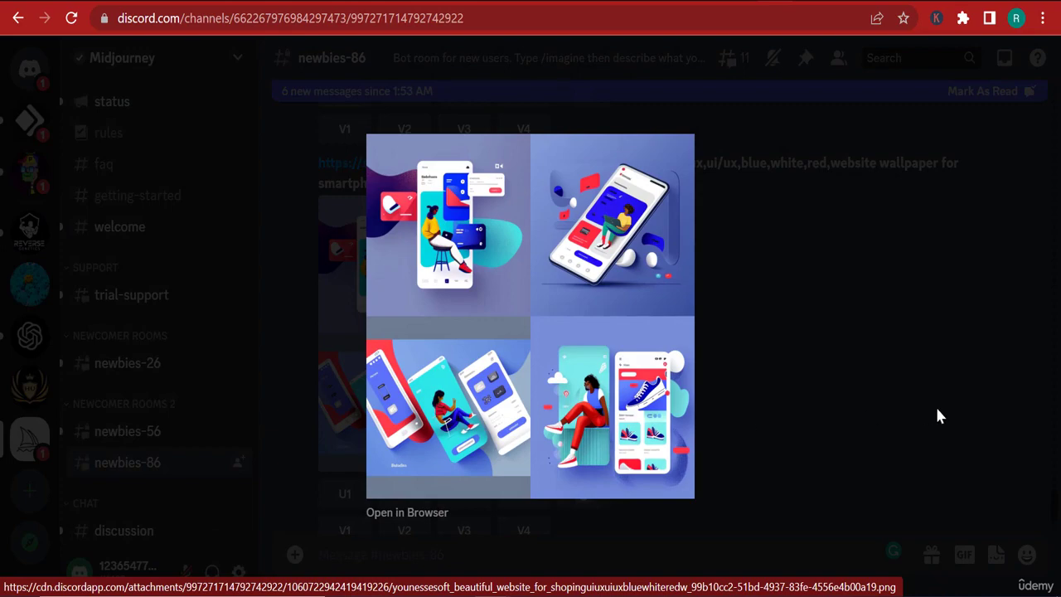
{"action": "left_click", "coordinate": [835, 392]}
{"action": "scroll", "coordinate": [671, 344], "scroll_direction": "up", "scroll_amount": 3}
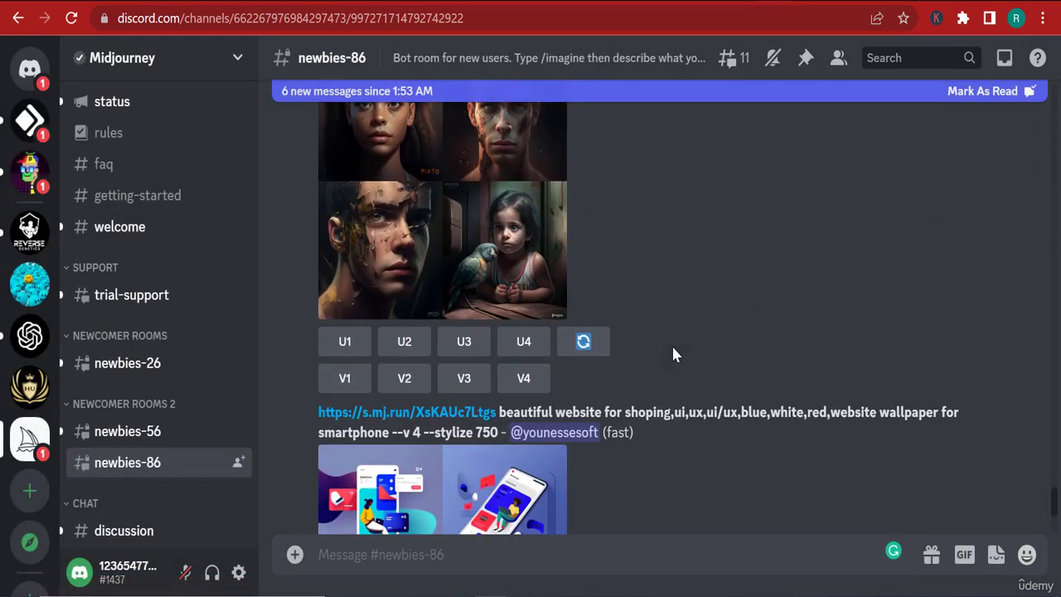
{"action": "scroll", "coordinate": [672, 348], "scroll_direction": "down", "scroll_amount": 10}
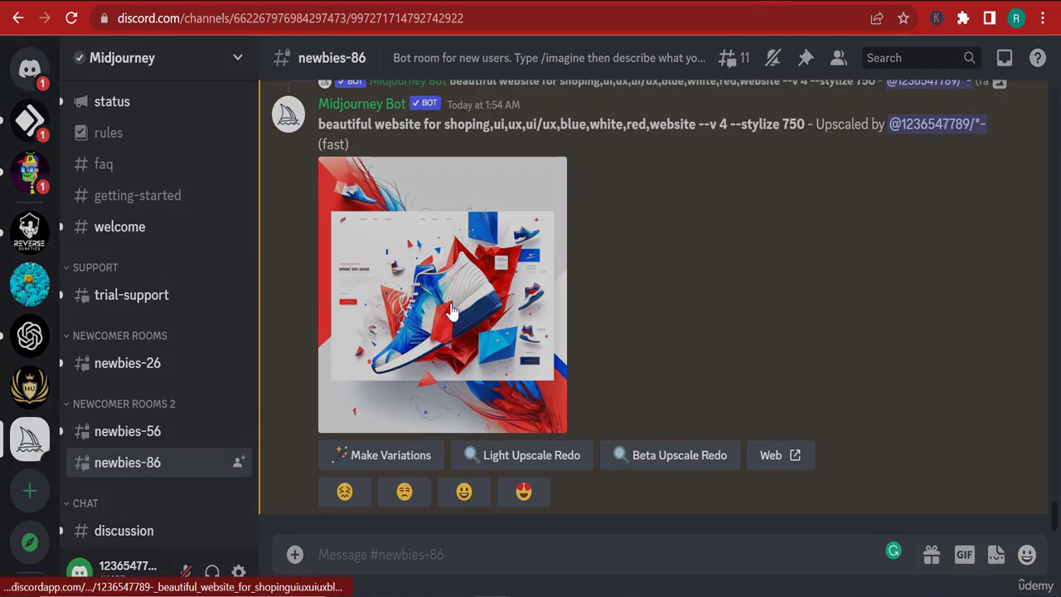
- Save the enlarged upscaled sneaker website image as a PNG in Téléchargements
{"action": "left_click", "coordinate": [454, 311]}
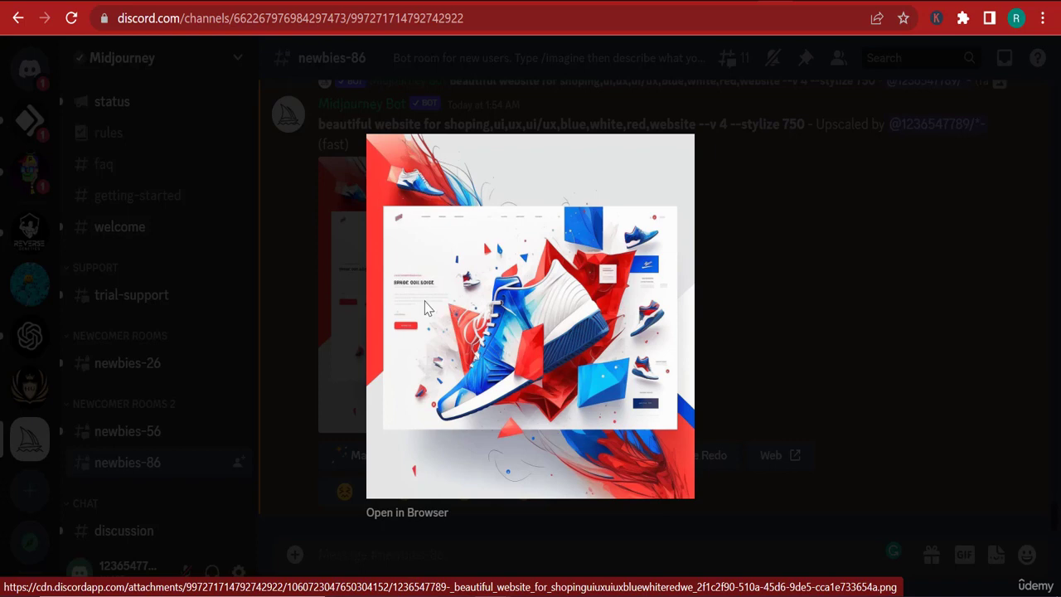
{"action": "right_click", "coordinate": [426, 304]}
{"action": "left_click", "coordinate": [550, 357]}
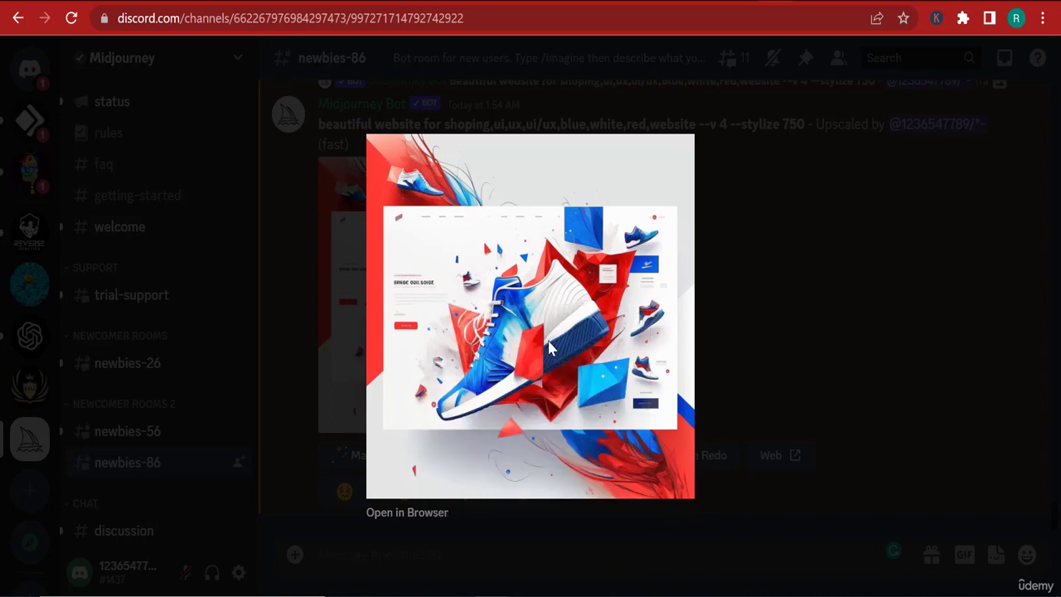
{"action": "scroll", "coordinate": [96, 149], "scroll_direction": "up", "scroll_amount": 5}
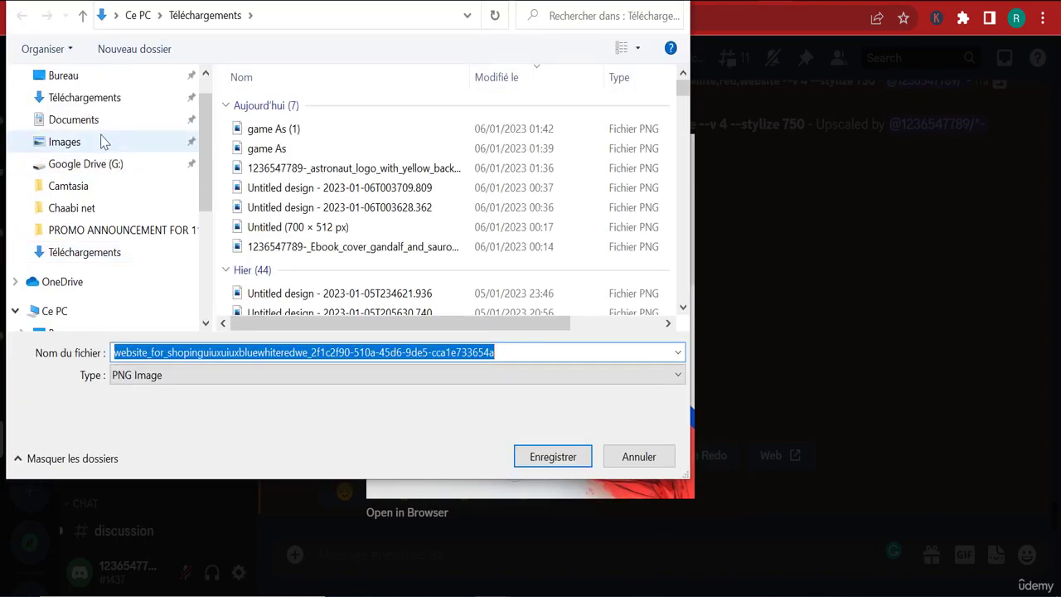
{"action": "left_click", "coordinate": [83, 135]}
{"action": "key", "text": "ctrl+v"}
{"action": "left_click", "coordinate": [552, 456]}
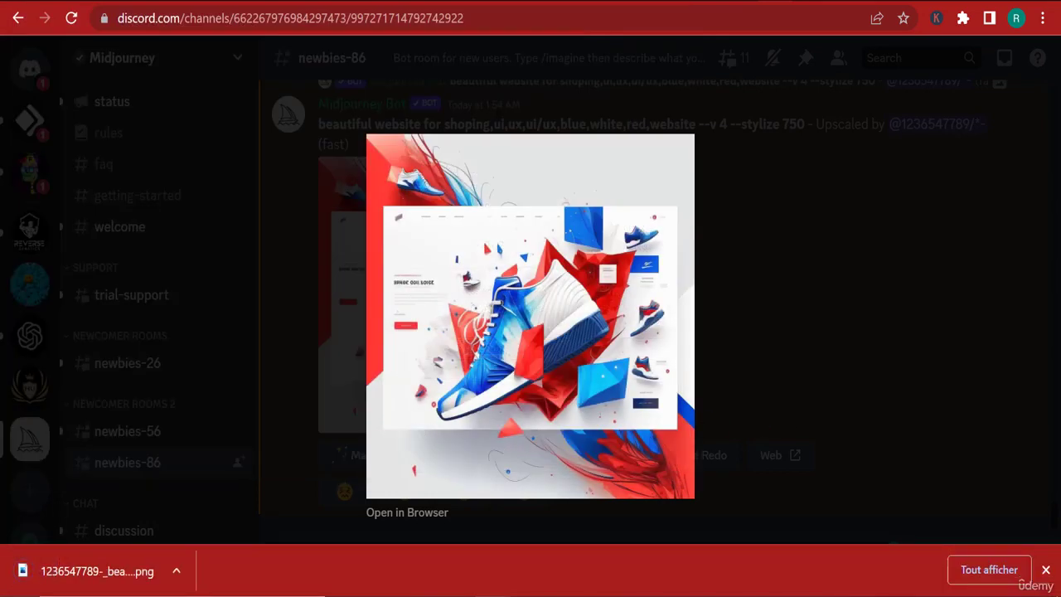
- Open the downloaded sneaker PNG in Photos, zooming and panning to inspect the design
{"action": "left_click", "coordinate": [64, 572]}
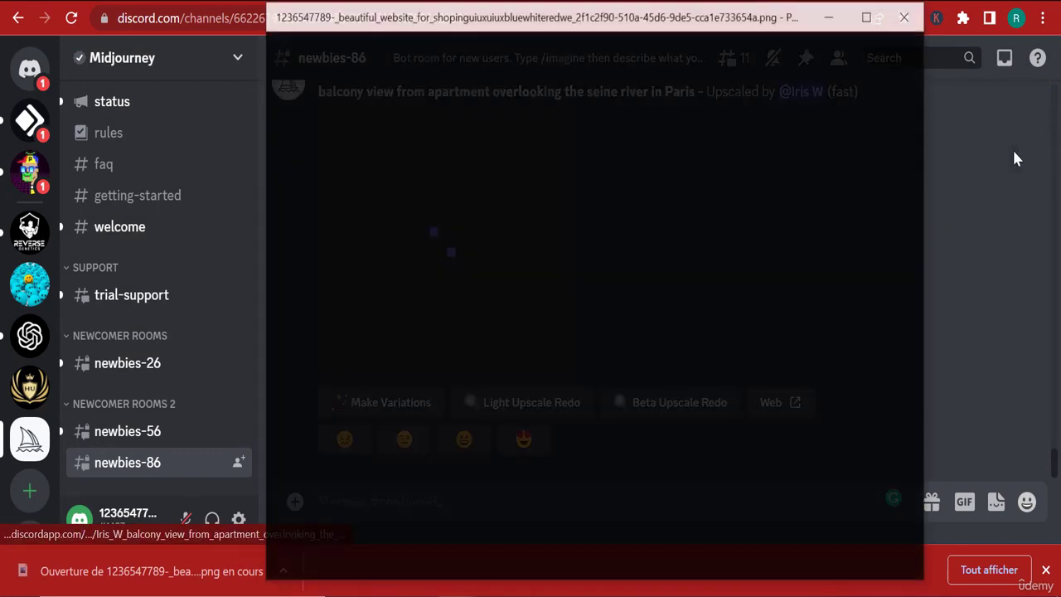
{"action": "scroll", "coordinate": [614, 281], "scroll_direction": "up", "scroll_amount": 2}
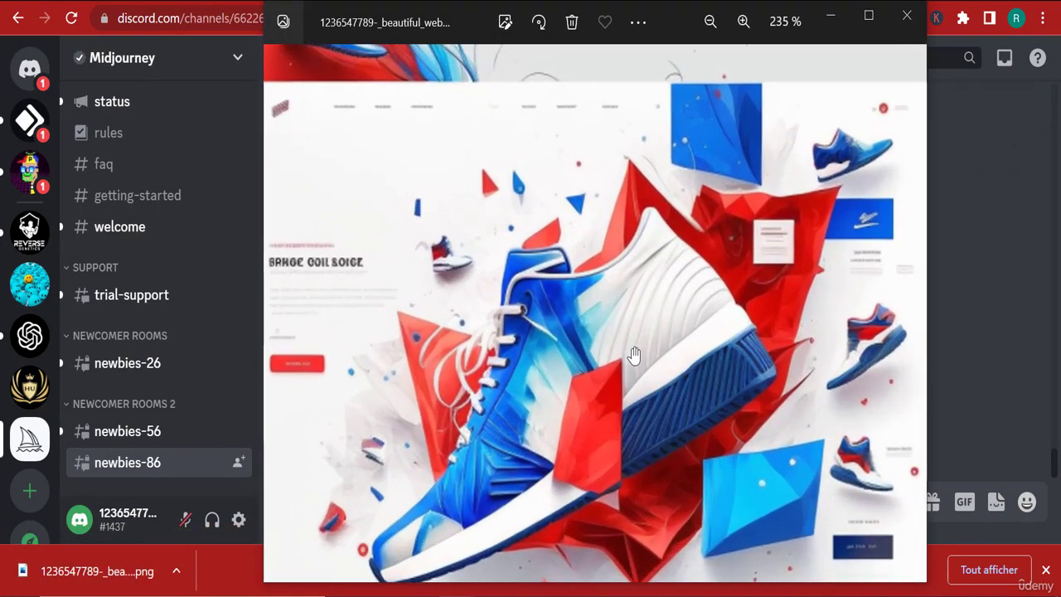
{"action": "scroll", "coordinate": [525, 408], "scroll_direction": "up", "scroll_amount": 1}
{"action": "left_click_drag", "start_coordinate": [525, 408], "coordinate": [633, 437]}
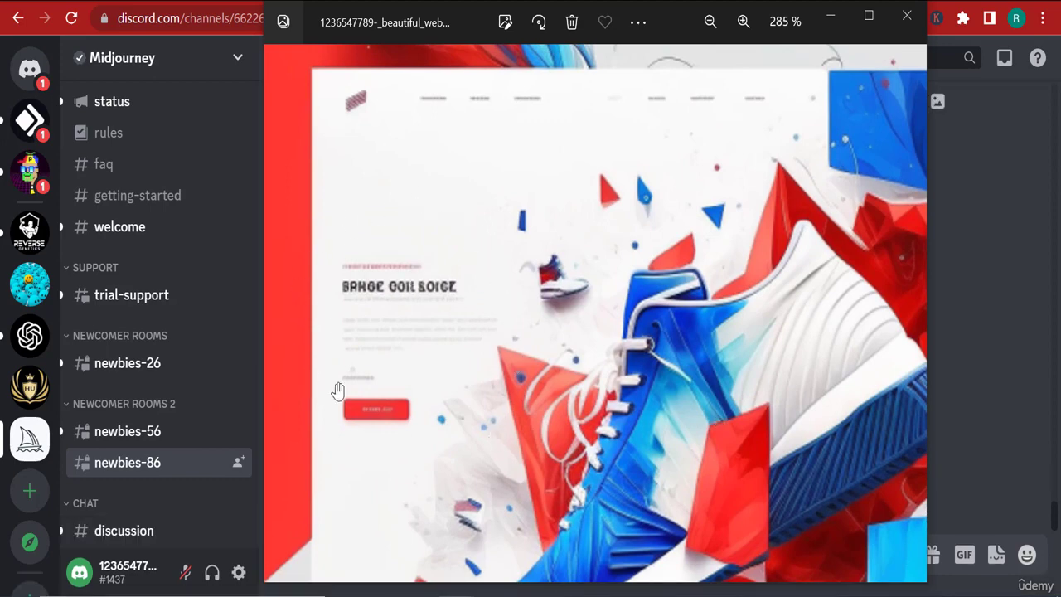
{"action": "left_click_drag", "start_coordinate": [637, 395], "coordinate": [612, 374]}
{"action": "scroll", "coordinate": [598, 331], "scroll_direction": "down", "scroll_amount": 5}
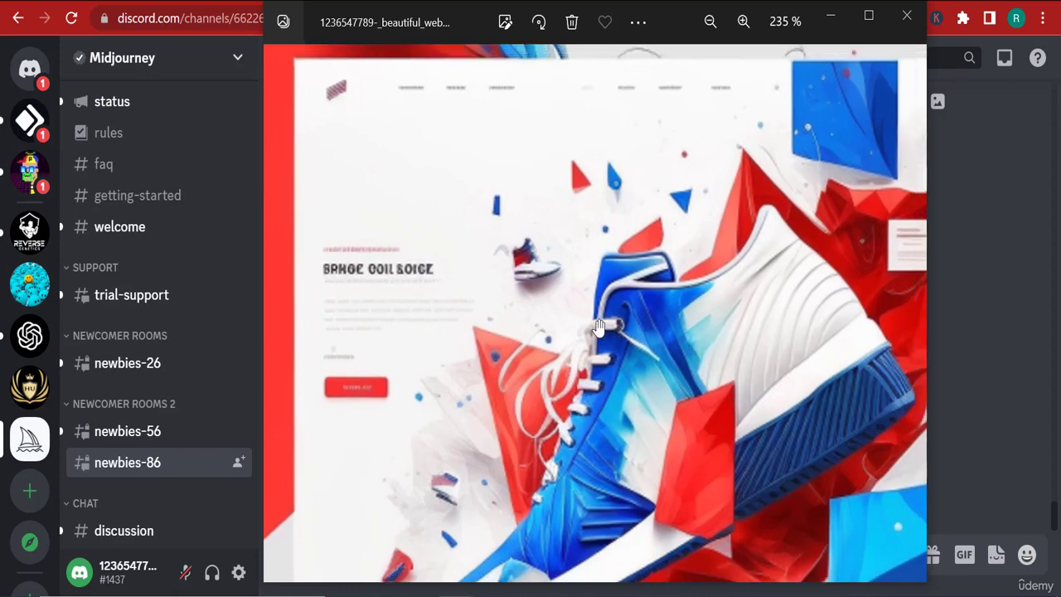
{"action": "scroll", "coordinate": [598, 327], "scroll_direction": "up", "scroll_amount": 1}
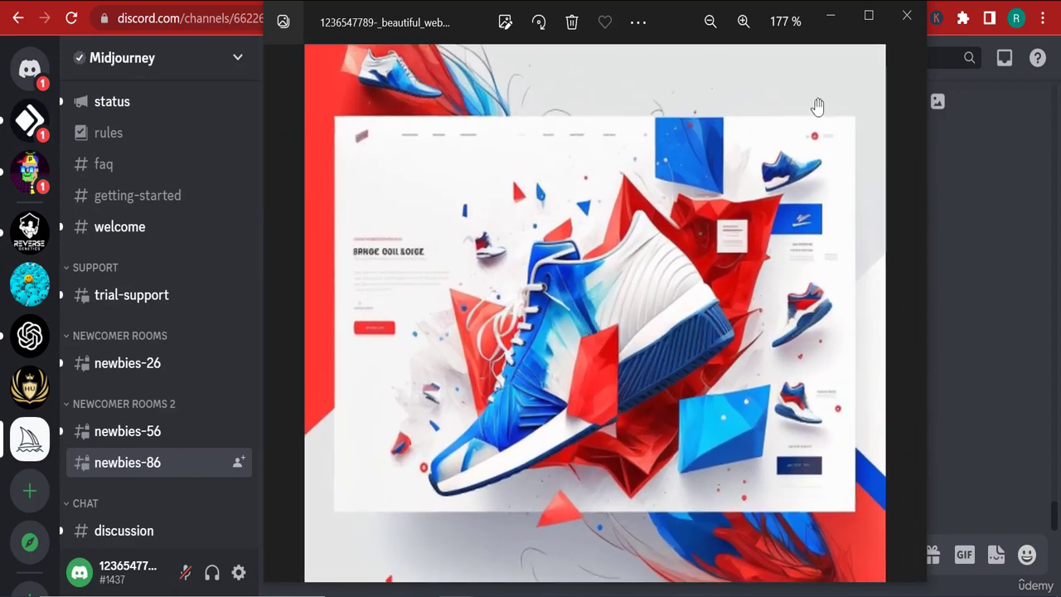
- Close the image viewer and start editing the SAAS Company template in Editor X
{"action": "left_click", "coordinate": [907, 14]}
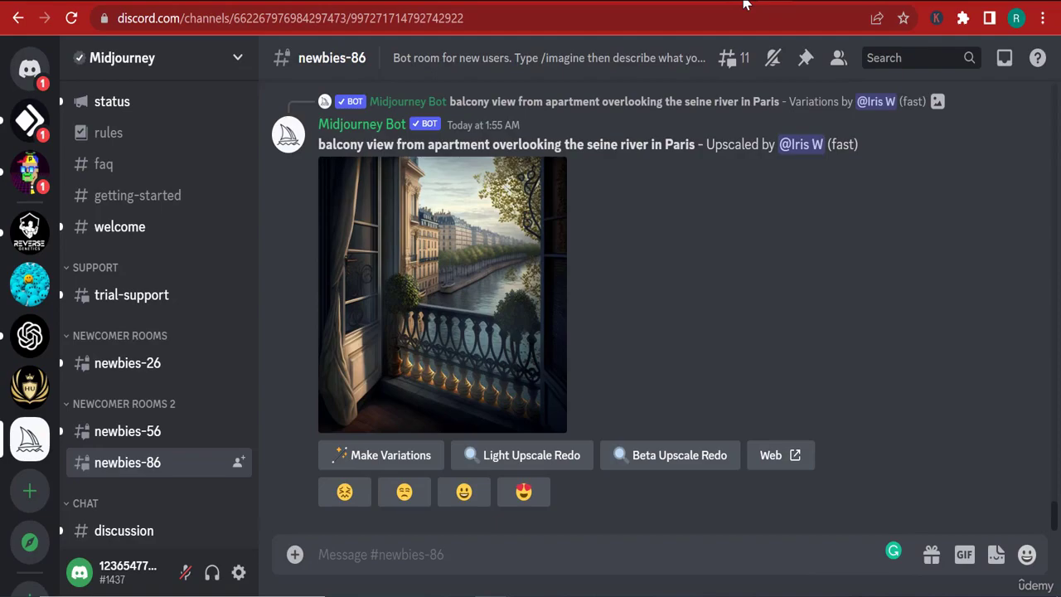
{"action": "left_click", "coordinate": [617, 3]}
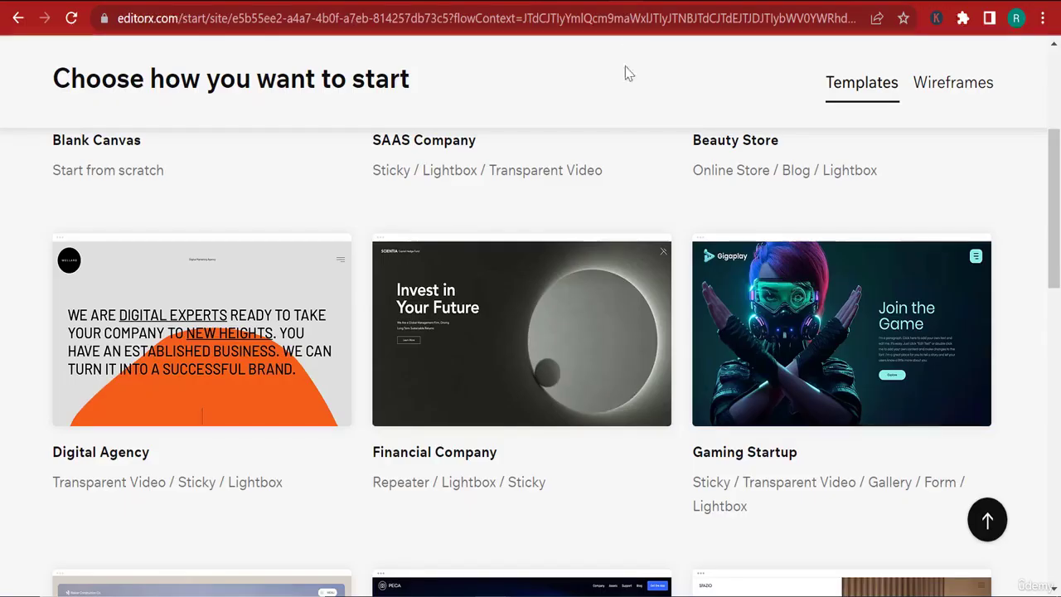
{"action": "scroll", "coordinate": [222, 341], "scroll_direction": "up", "scroll_amount": 3}
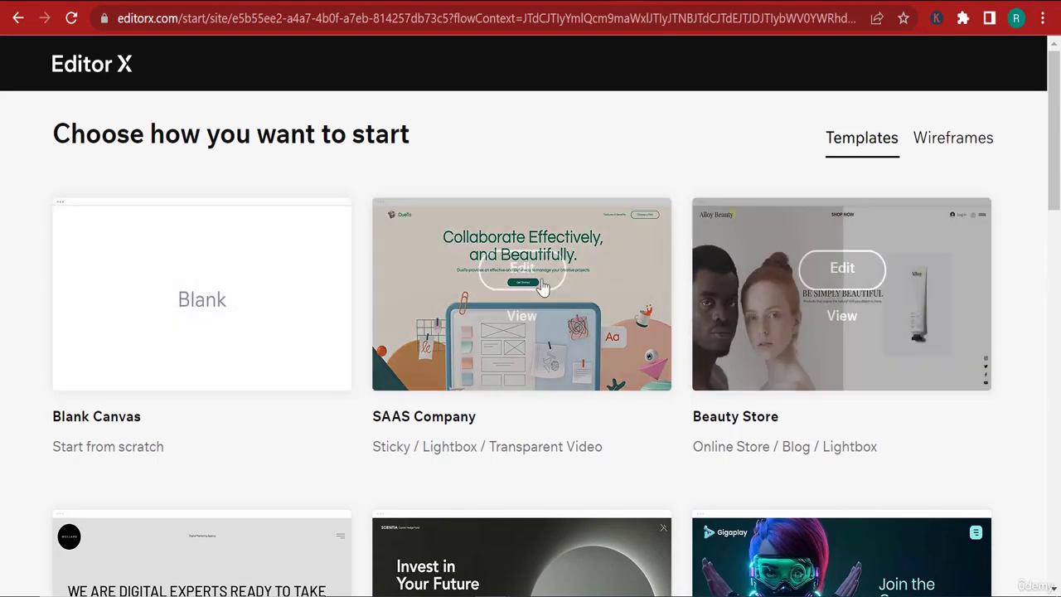
{"action": "left_click", "coordinate": [532, 280]}
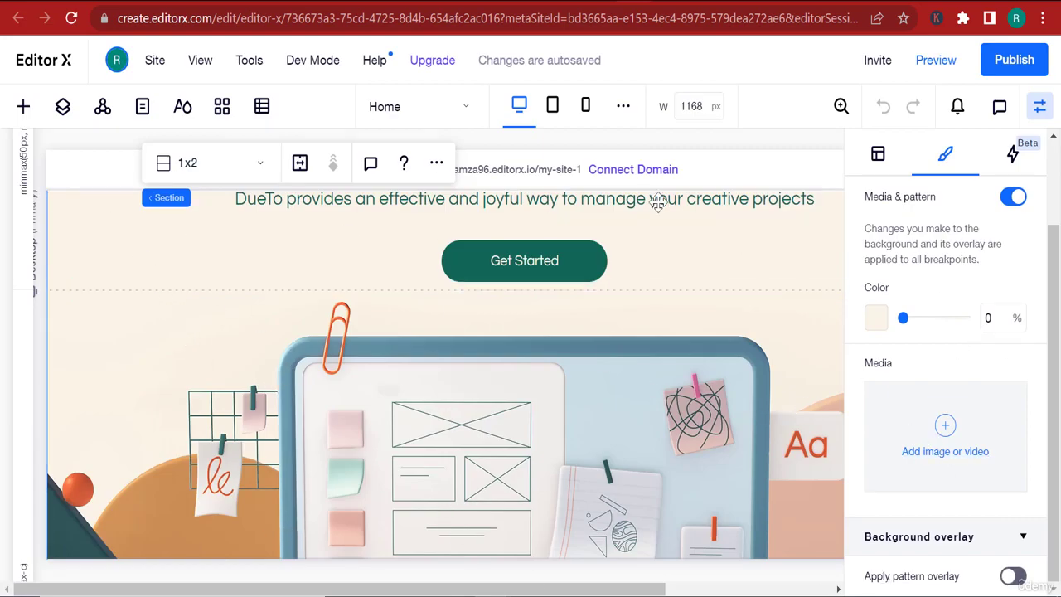
- Open the section's background media picker to choose a new image
{"action": "scroll", "coordinate": [547, 385], "scroll_direction": "down", "scroll_amount": 4}
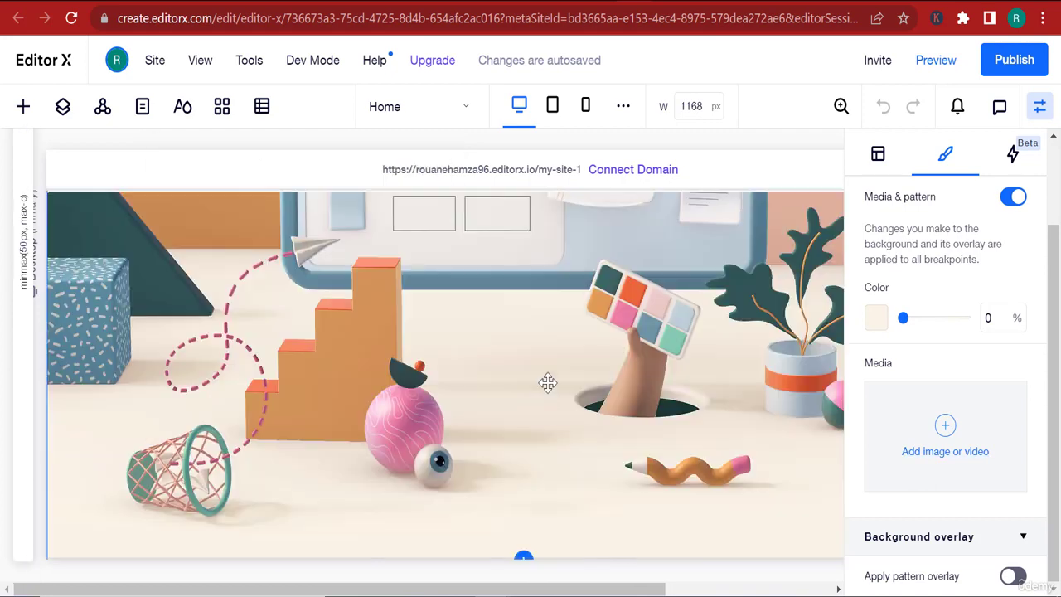
{"action": "scroll", "coordinate": [543, 396], "scroll_direction": "up", "scroll_amount": 3}
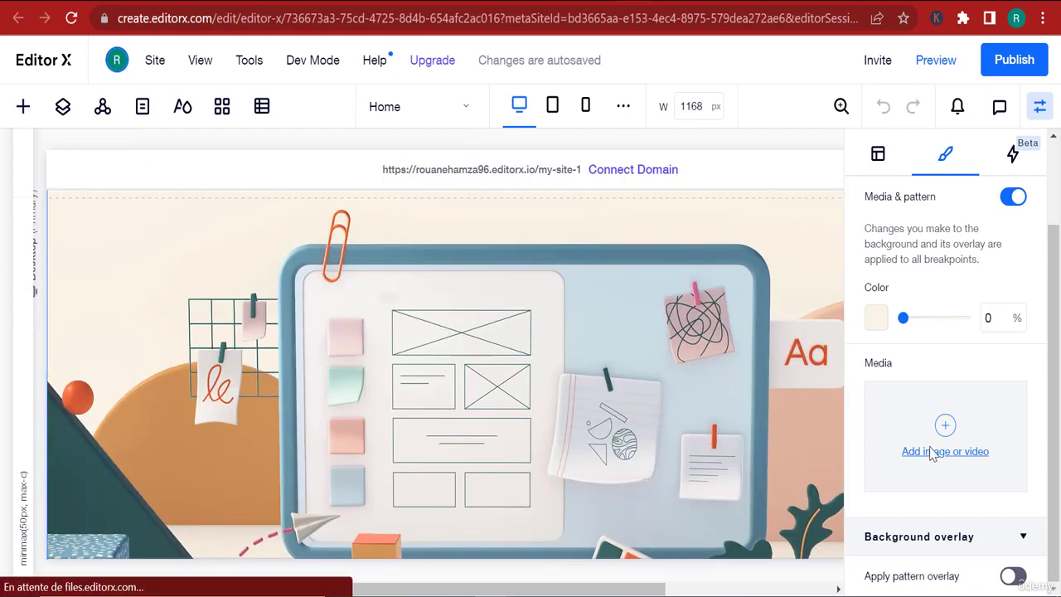
{"action": "left_click", "coordinate": [928, 456]}
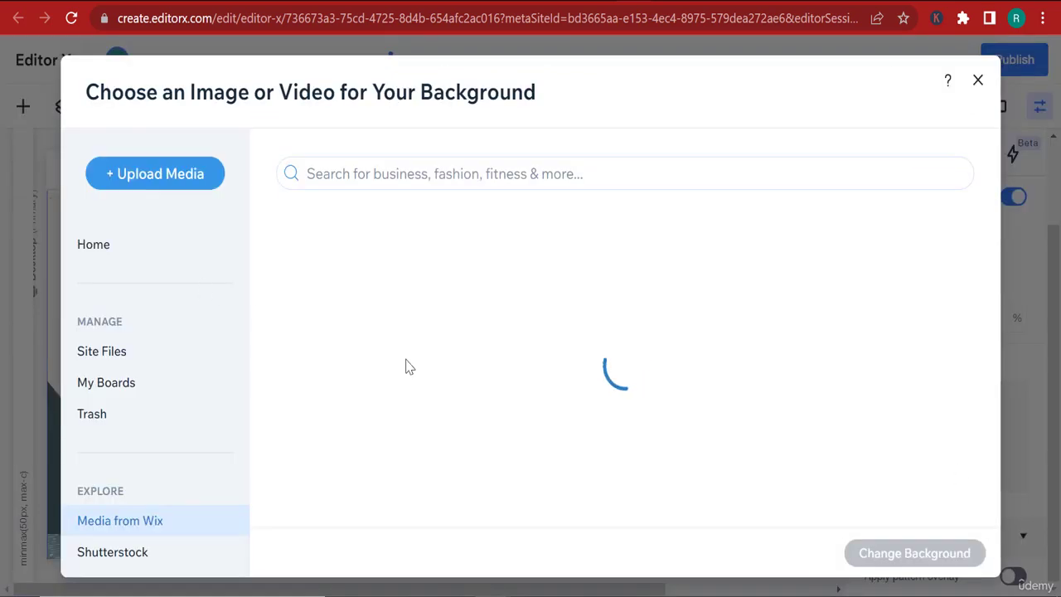
{"action": "scroll", "coordinate": [374, 372], "scroll_direction": "down", "scroll_amount": 5}
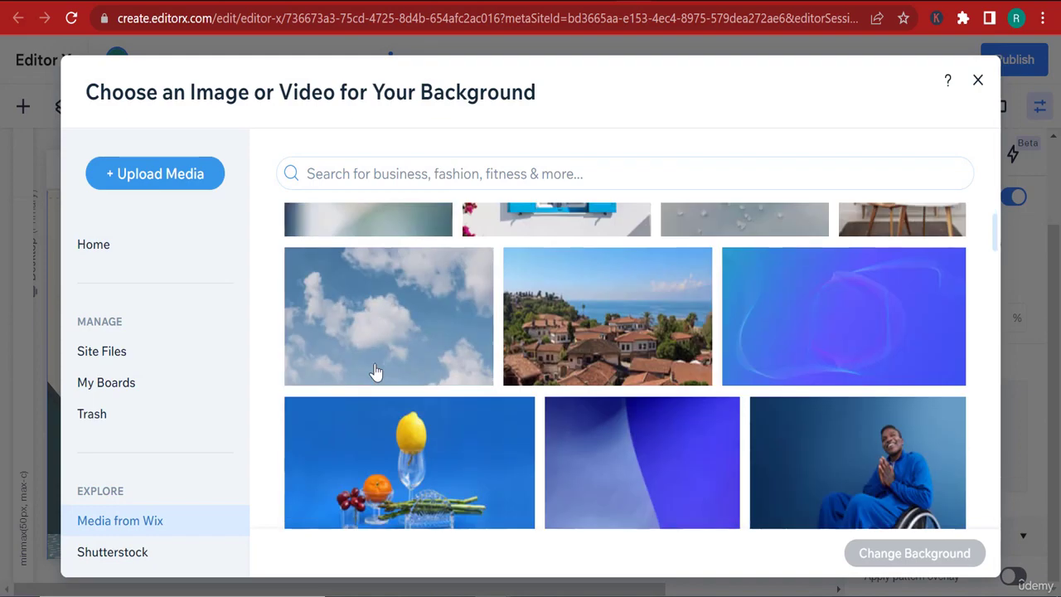
{"action": "scroll", "coordinate": [589, 386], "scroll_direction": "down", "scroll_amount": 3}
{"action": "scroll", "coordinate": [754, 386], "scroll_direction": "up", "scroll_amount": 3}
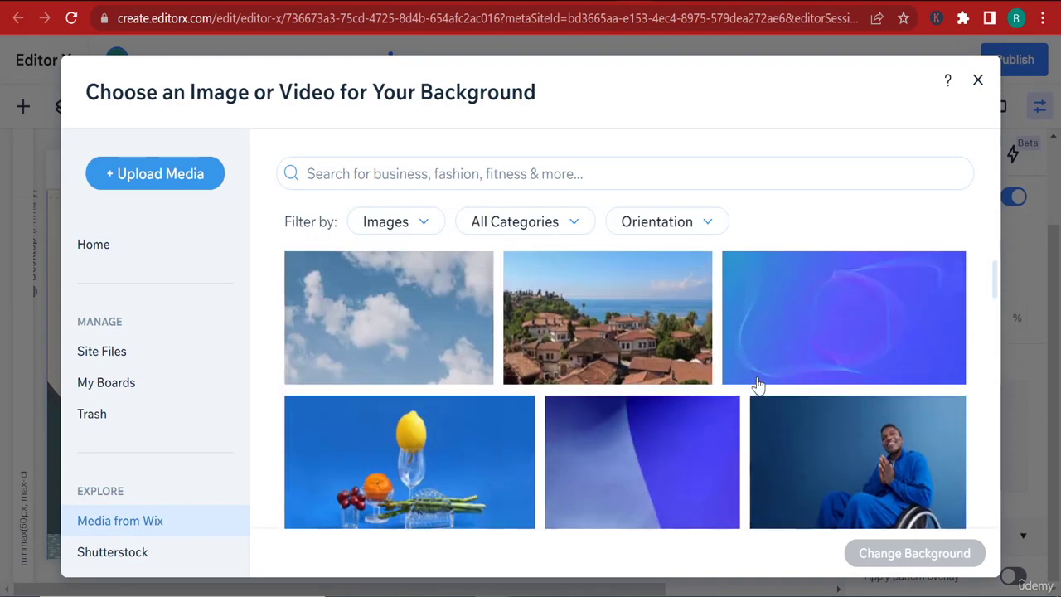
{"action": "scroll", "coordinate": [389, 372], "scroll_direction": "up", "scroll_amount": 1}
{"action": "scroll", "coordinate": [390, 372], "scroll_direction": "up", "scroll_amount": 2}
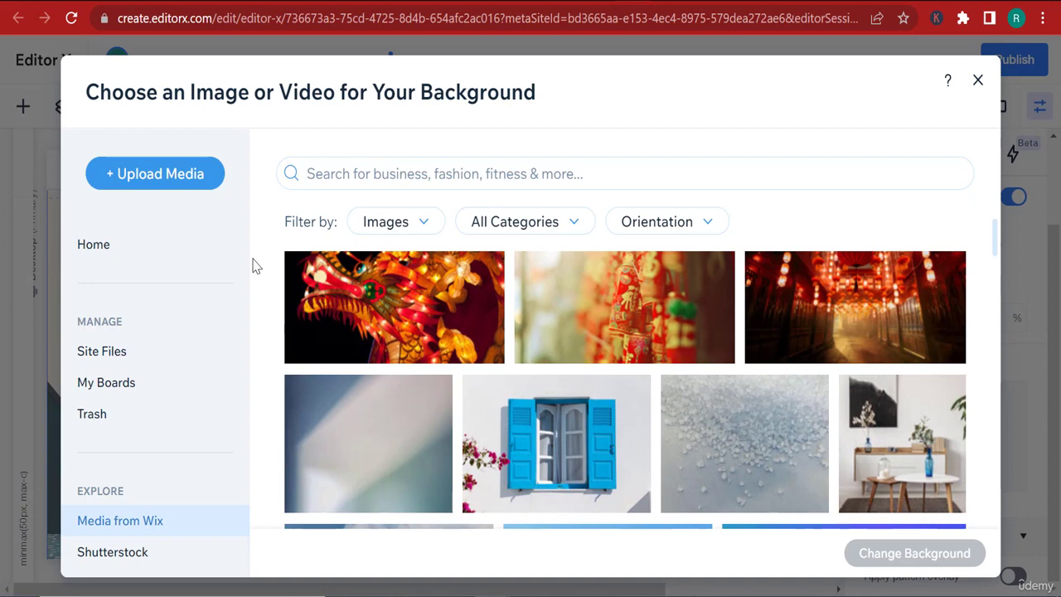
{"action": "scroll", "coordinate": [253, 265], "scroll_direction": "up", "scroll_amount": 2}
- Upload the sneaker landing-page PNG from Téléchargements into Site Files
{"action": "left_click", "coordinate": [190, 184]}
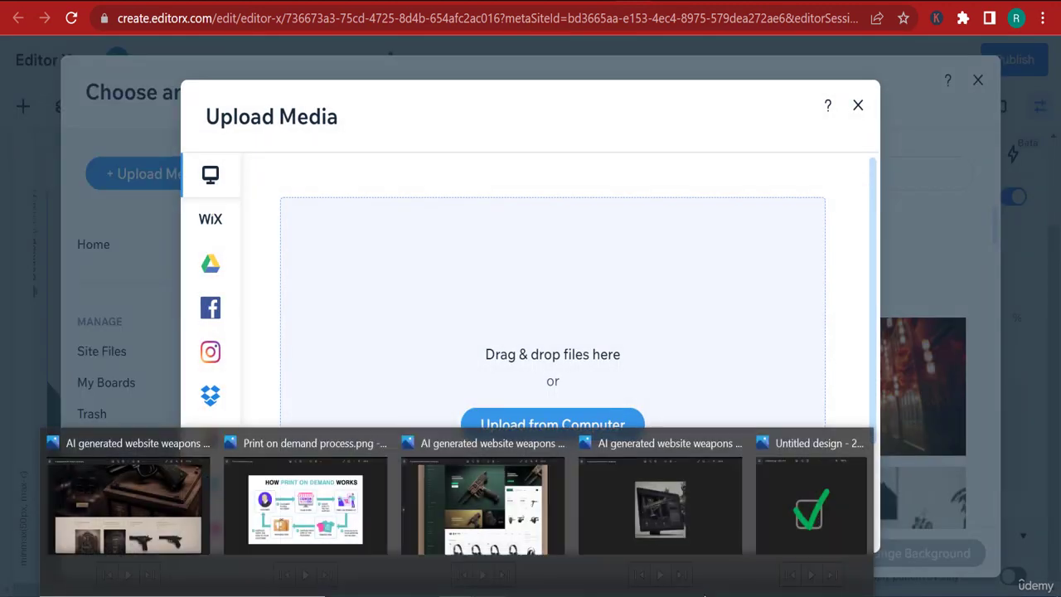
{"action": "mouse_move", "coordinate": [595, 527]}
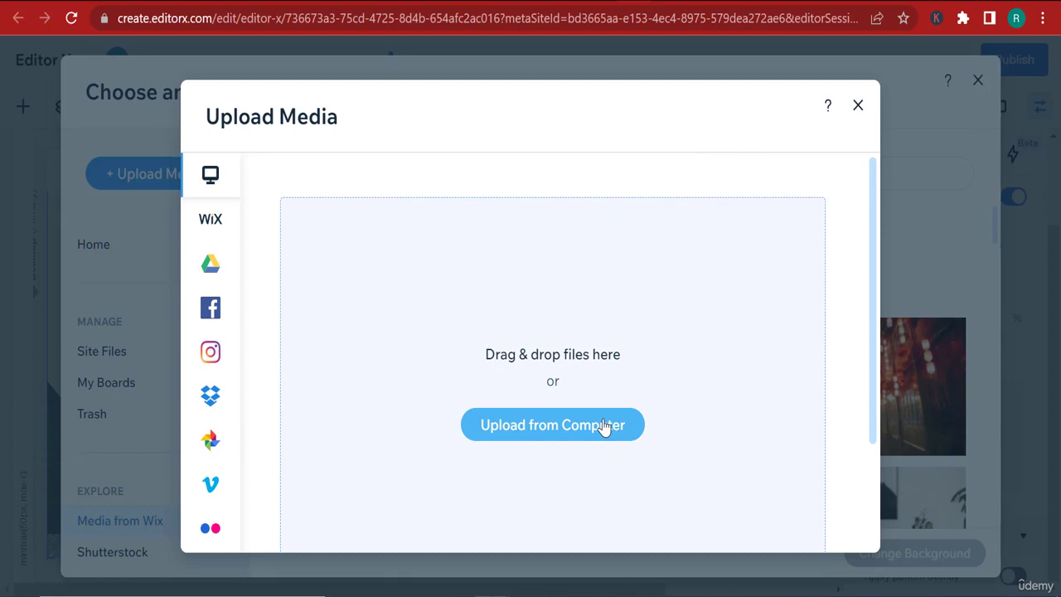
{"action": "left_click", "coordinate": [604, 425]}
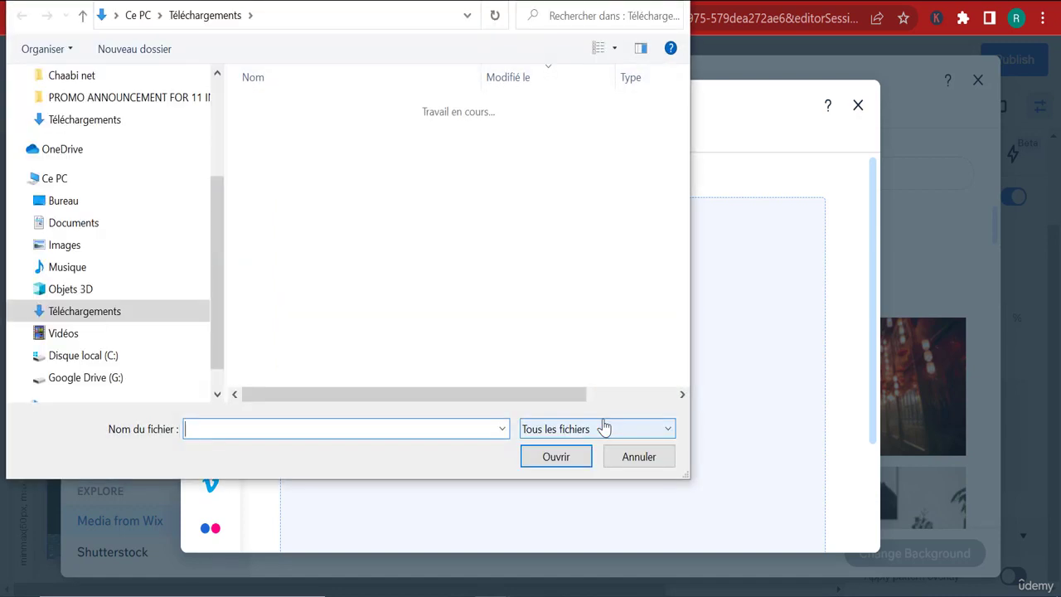
{"action": "scroll", "coordinate": [71, 233], "scroll_direction": "up", "scroll_amount": 1}
{"action": "scroll", "coordinate": [100, 234], "scroll_direction": "up", "scroll_amount": 2}
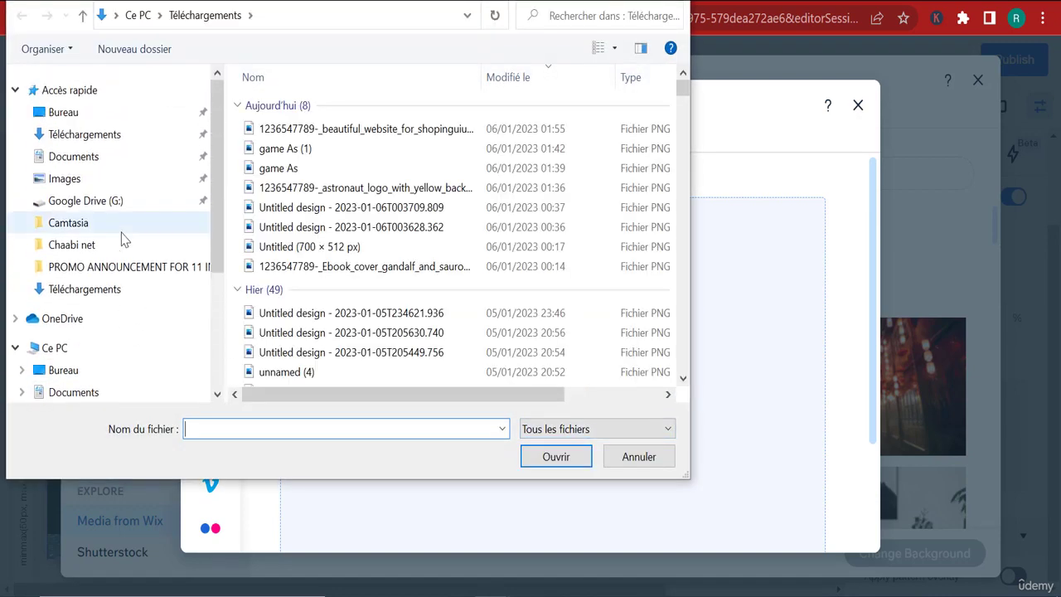
{"action": "double_click", "coordinate": [388, 131]}
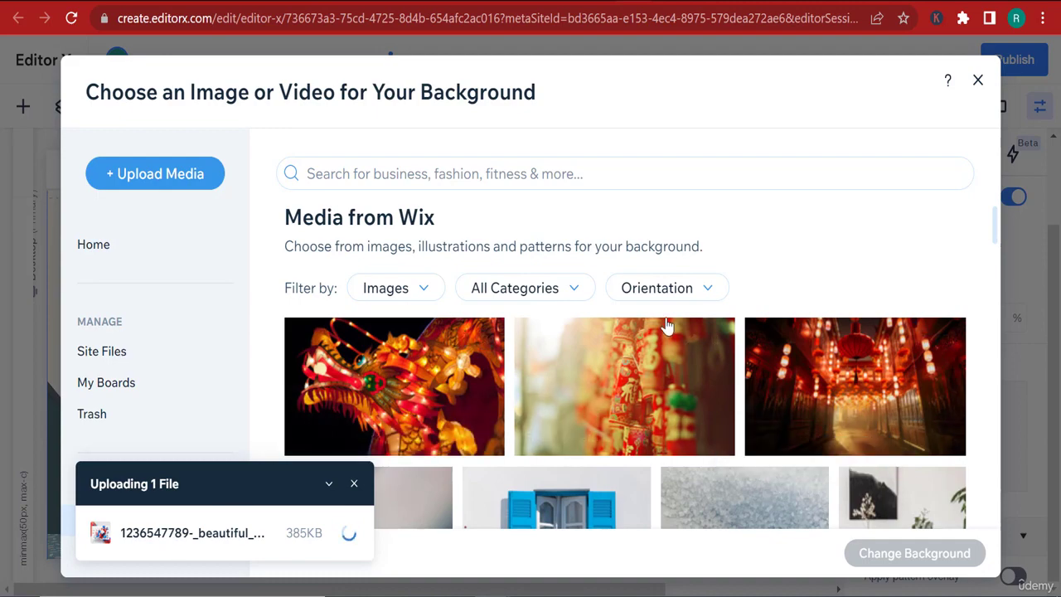
{"action": "scroll", "coordinate": [266, 413], "scroll_direction": "down", "scroll_amount": 5}
{"action": "scroll", "coordinate": [221, 406], "scroll_direction": "down", "scroll_amount": 1}
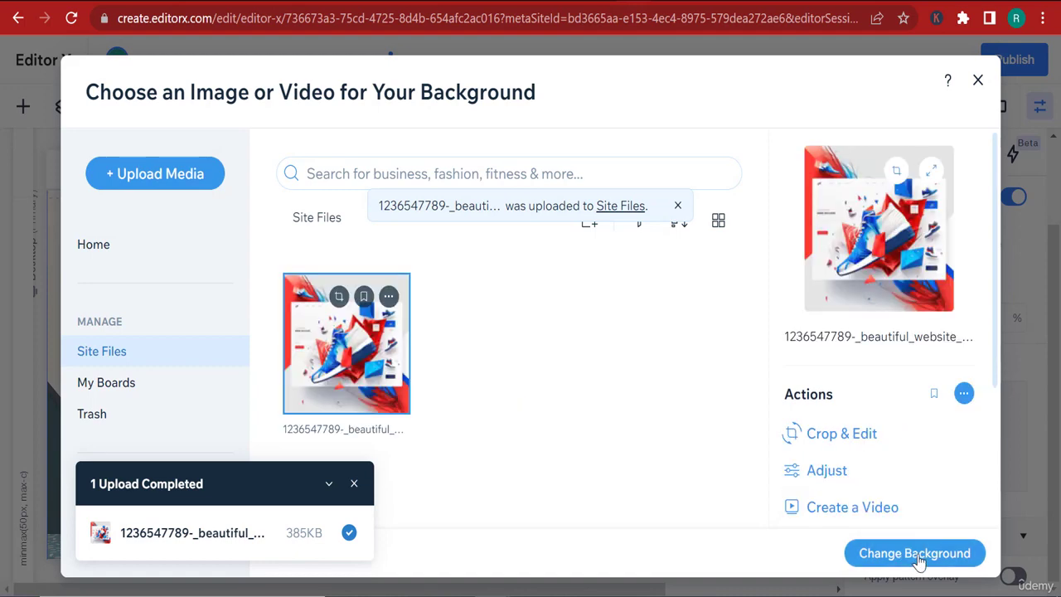
- Apply the uploaded sneaker image as the section background
{"action": "left_click", "coordinate": [919, 554]}
{"action": "scroll", "coordinate": [818, 402], "scroll_direction": "down", "scroll_amount": 4}
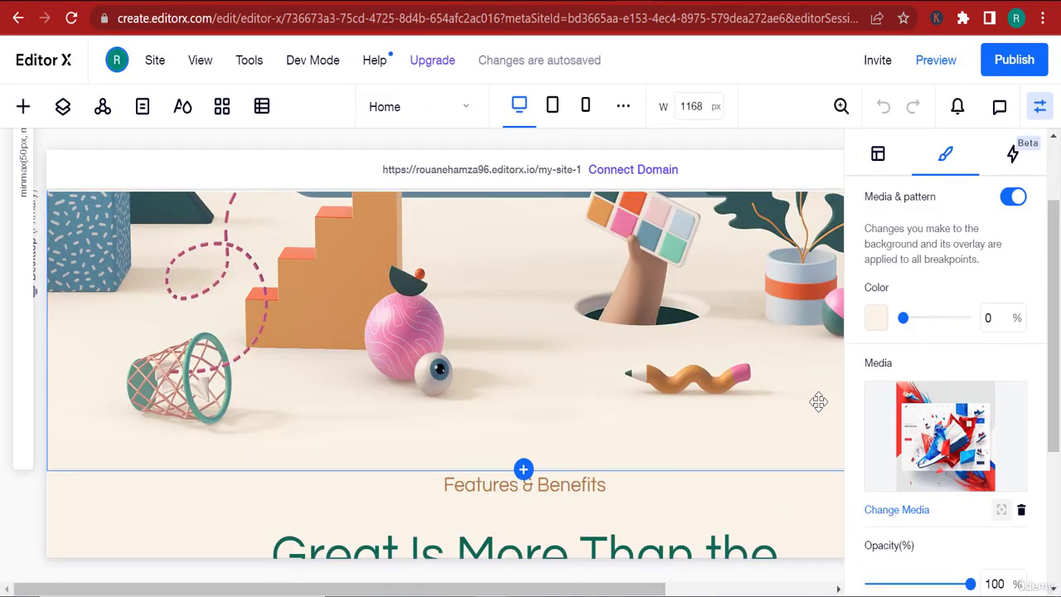
{"action": "scroll", "coordinate": [818, 401], "scroll_direction": "up", "scroll_amount": 6}
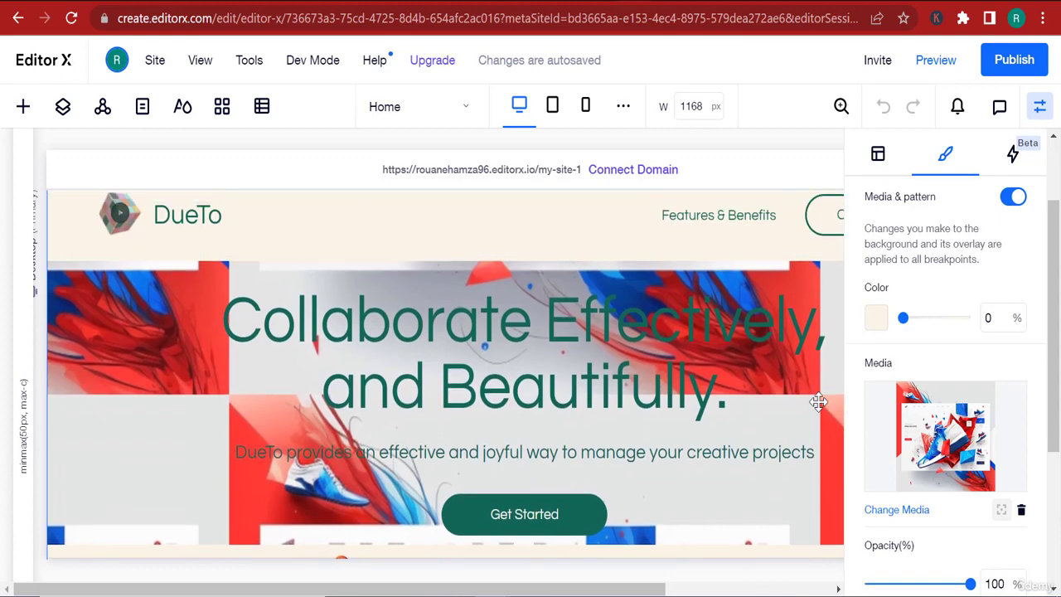
- Check the DueTo hero section's new sneaker background, then return to Discord
{"action": "left_click", "coordinate": [795, 369]}
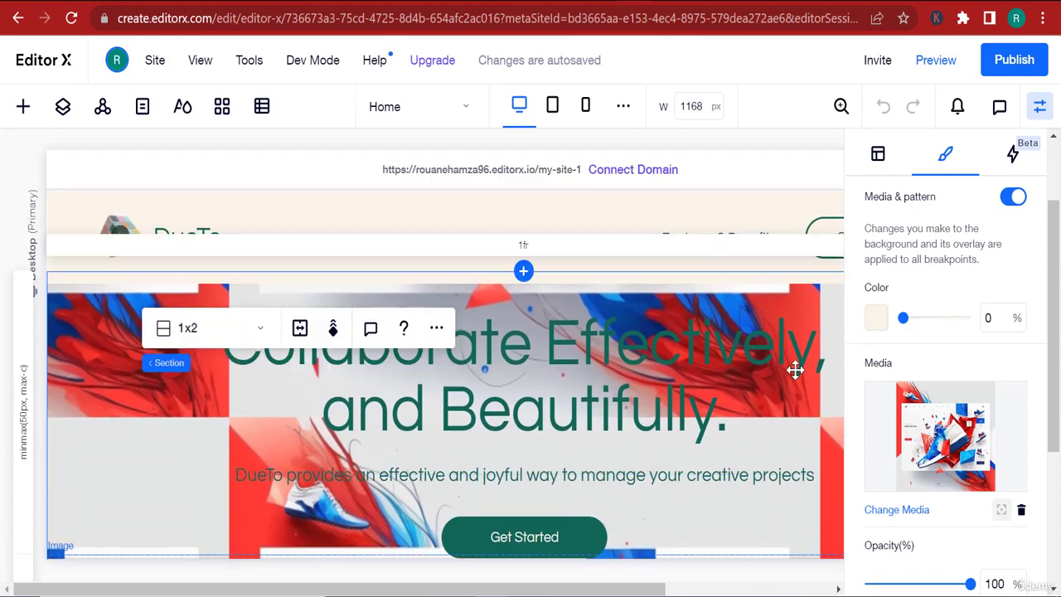
{"action": "scroll", "coordinate": [568, 443], "scroll_direction": "down", "scroll_amount": 2}
{"action": "scroll", "coordinate": [748, 348], "scroll_direction": "up", "scroll_amount": 3}
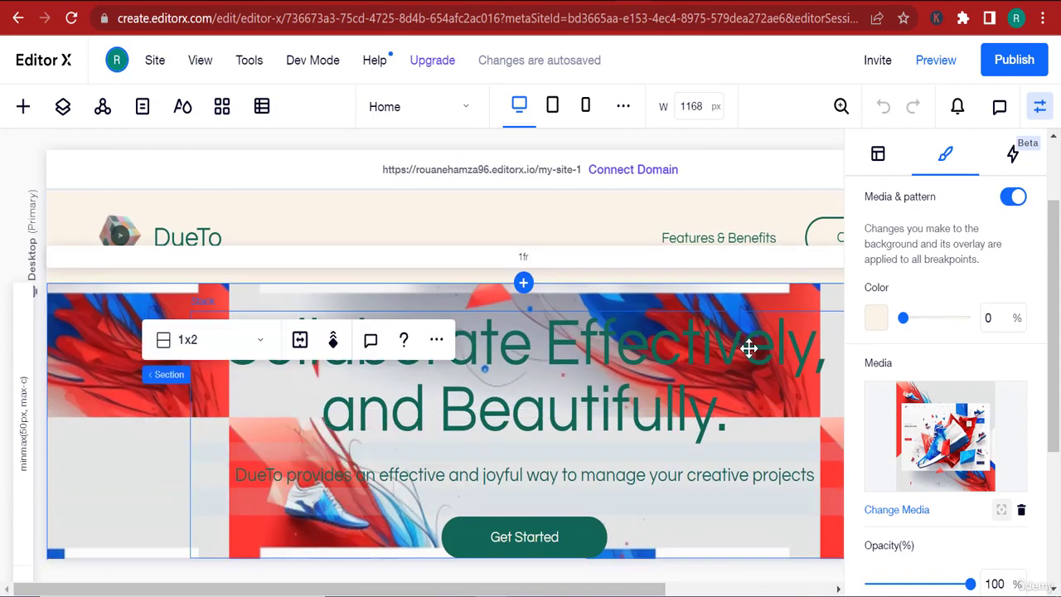
{"action": "scroll", "coordinate": [816, 439], "scroll_direction": "down", "scroll_amount": 4}
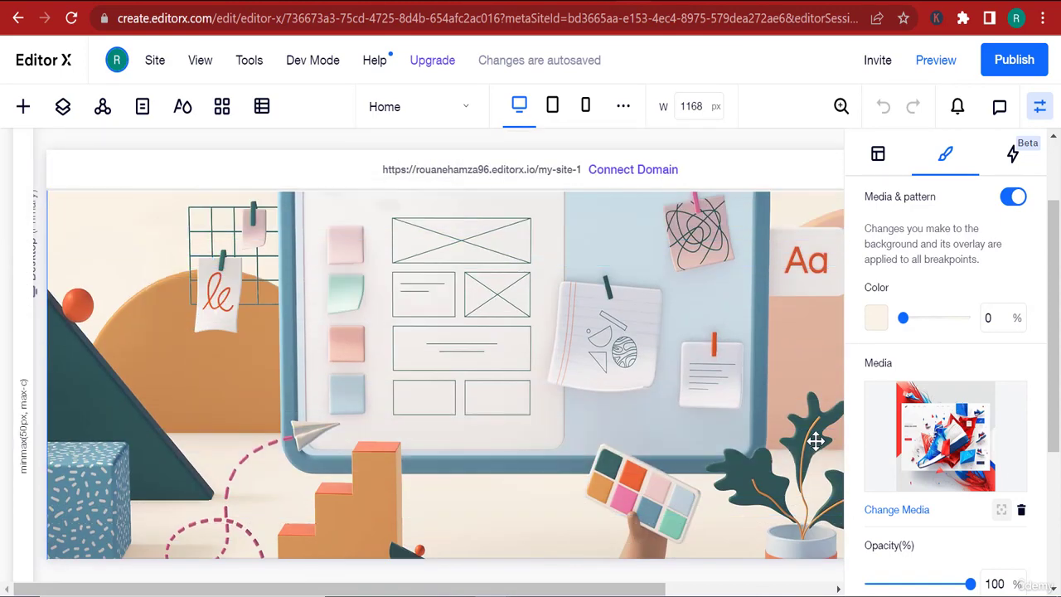
{"action": "scroll", "coordinate": [625, 348], "scroll_direction": "up", "scroll_amount": 3}
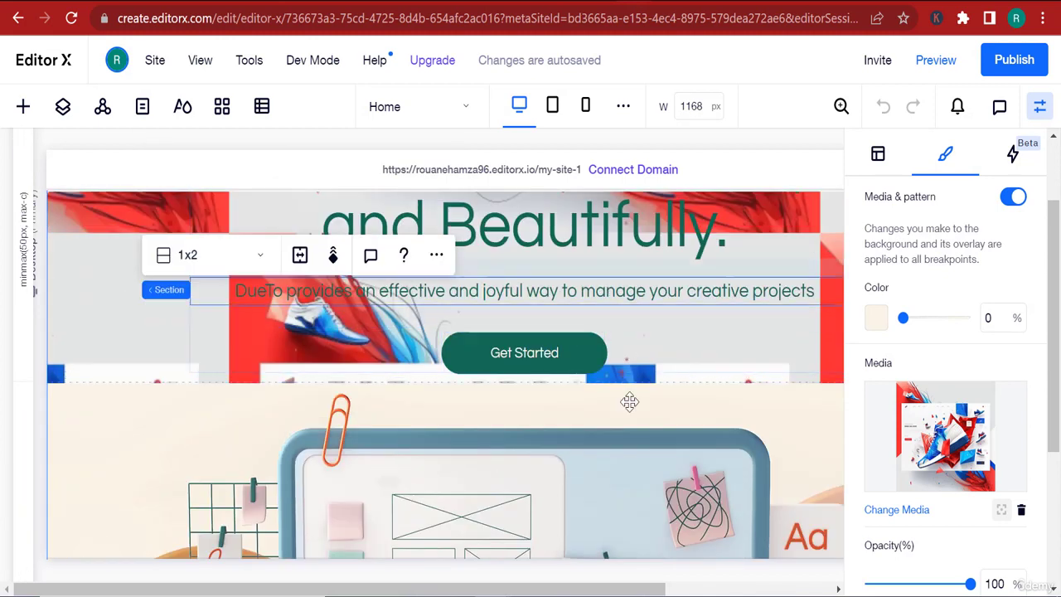
{"action": "scroll", "coordinate": [953, 414], "scroll_direction": "down", "scroll_amount": 1}
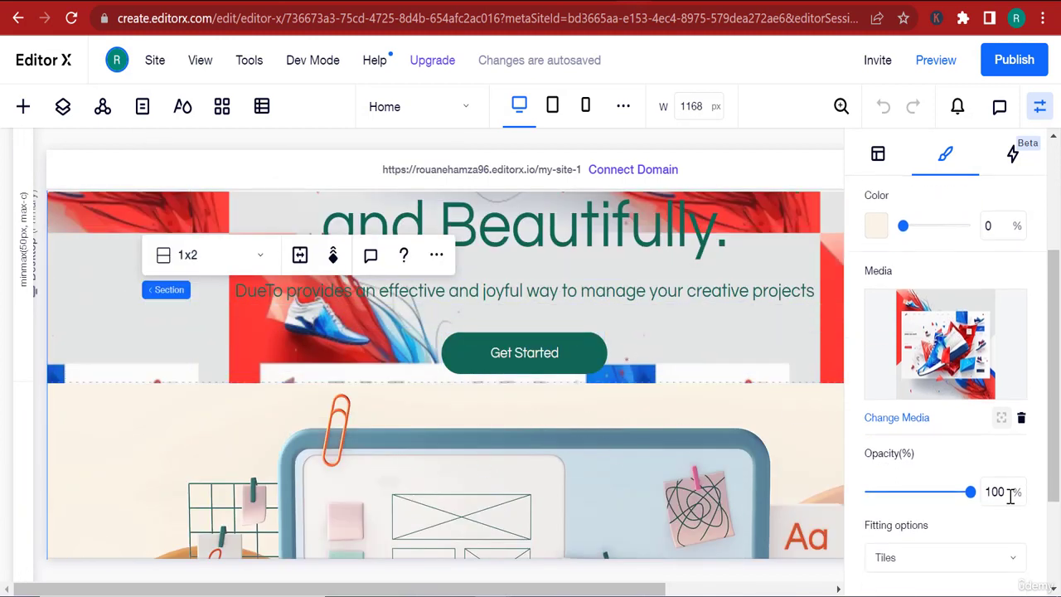
{"action": "scroll", "coordinate": [1010, 495], "scroll_direction": "down", "scroll_amount": 2}
{"action": "scroll", "coordinate": [921, 443], "scroll_direction": "up", "scroll_amount": 5}
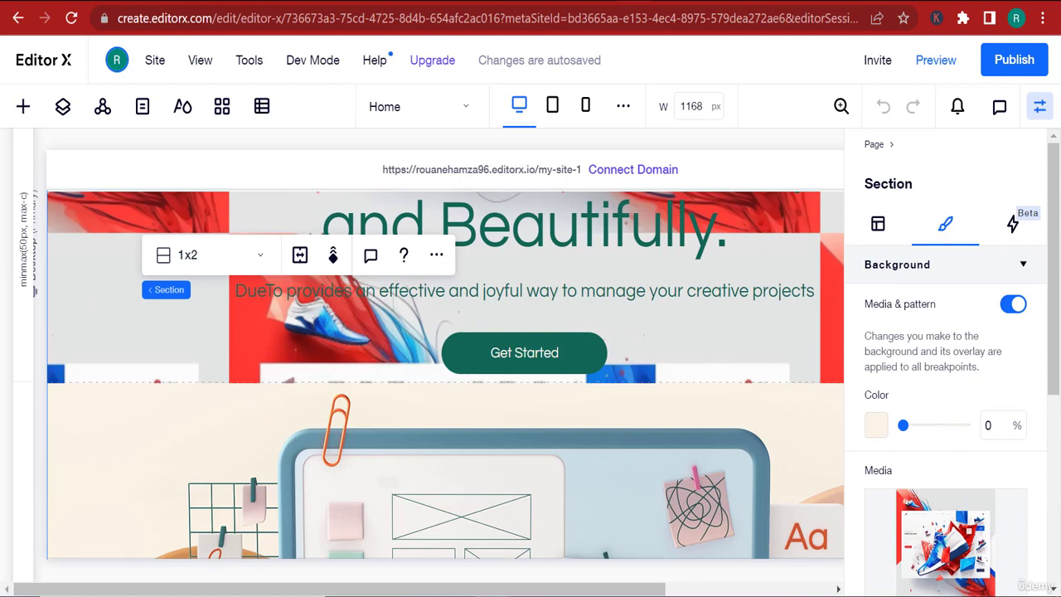
{"action": "key", "text": "ctrl+Tab"}
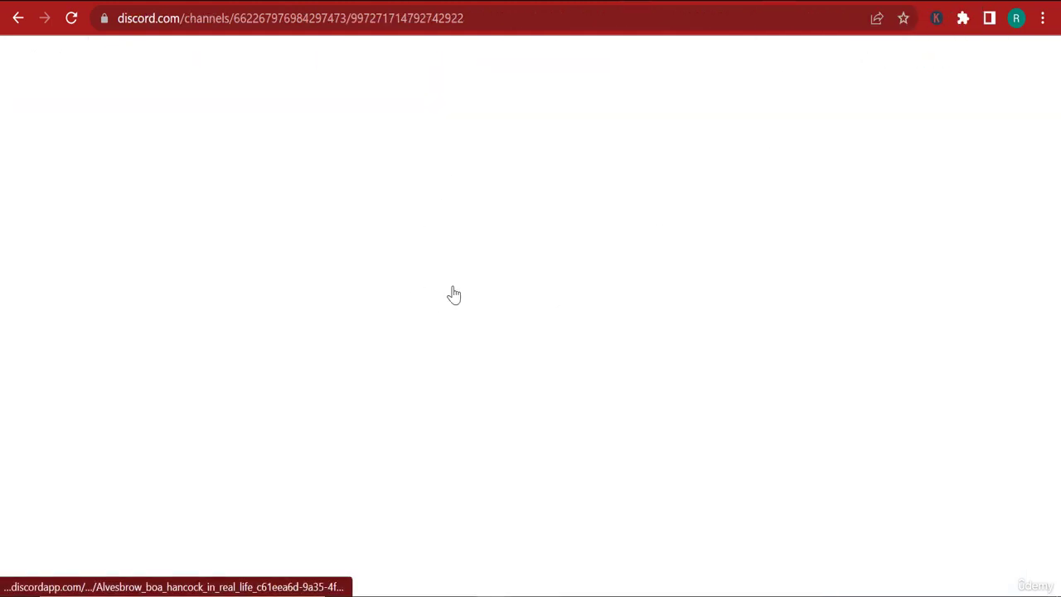